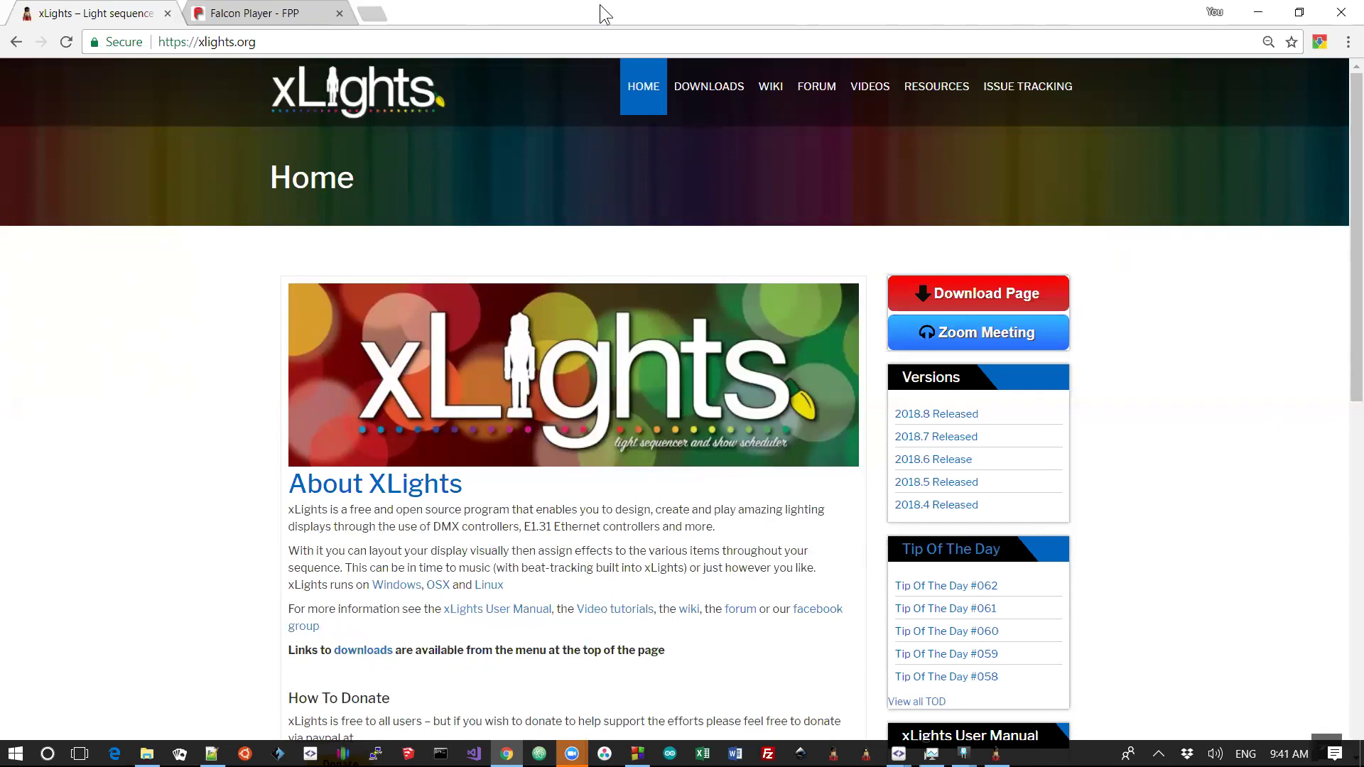
- Show the Falcon Player control page at 192.168.0.125 with FPPD stopped and playlist 'test'
drag(601, 7, 600, 30)
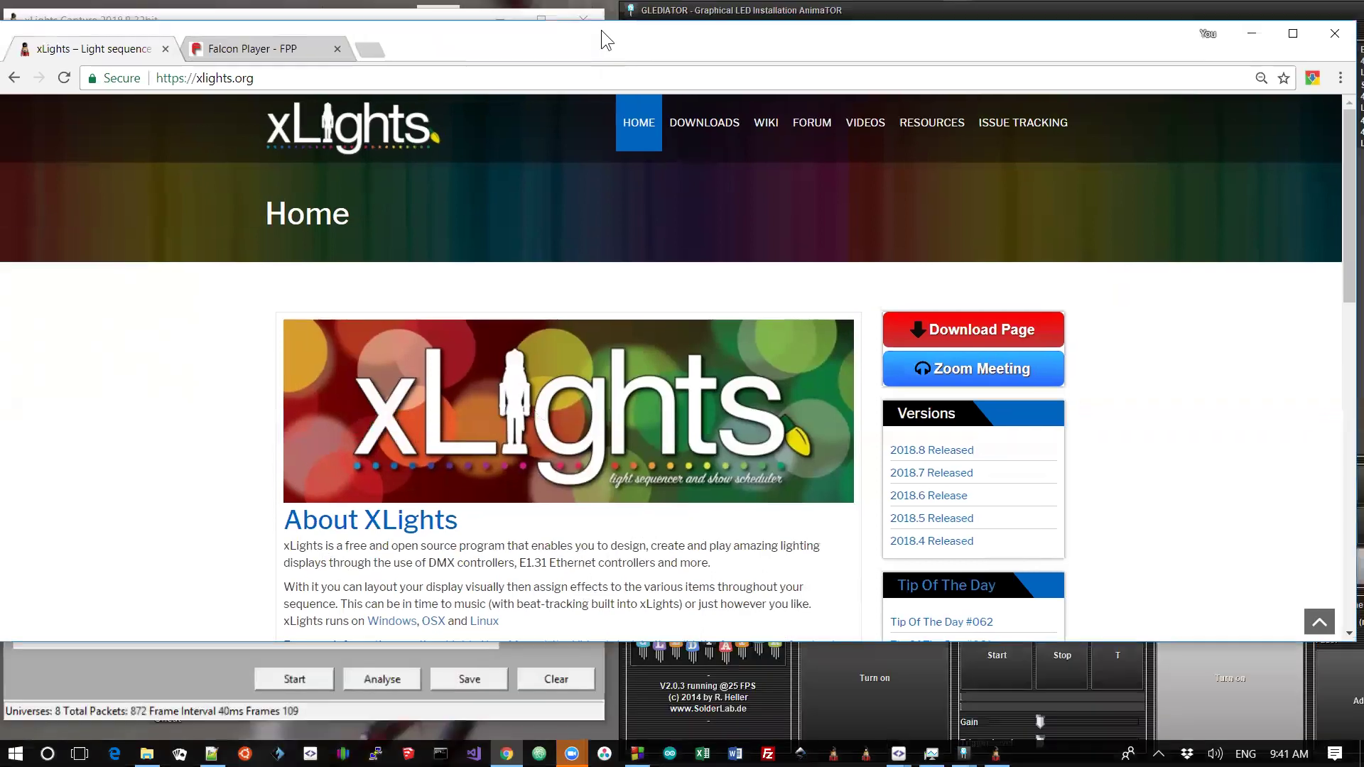
click(250, 50)
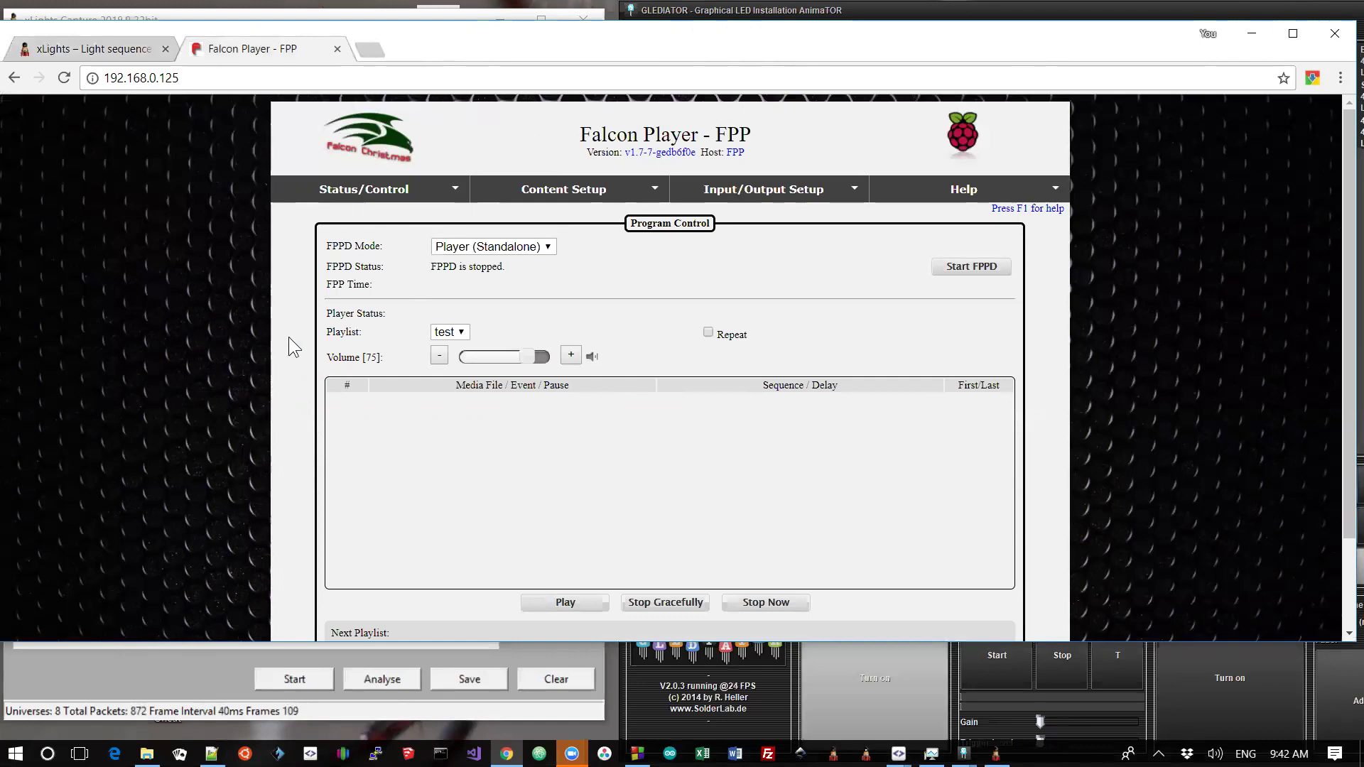
- Close Glediator's Art-Net socket, review the eight-universe Artnet/TPM2.Net patch, and reopen the socket
click(1252, 34)
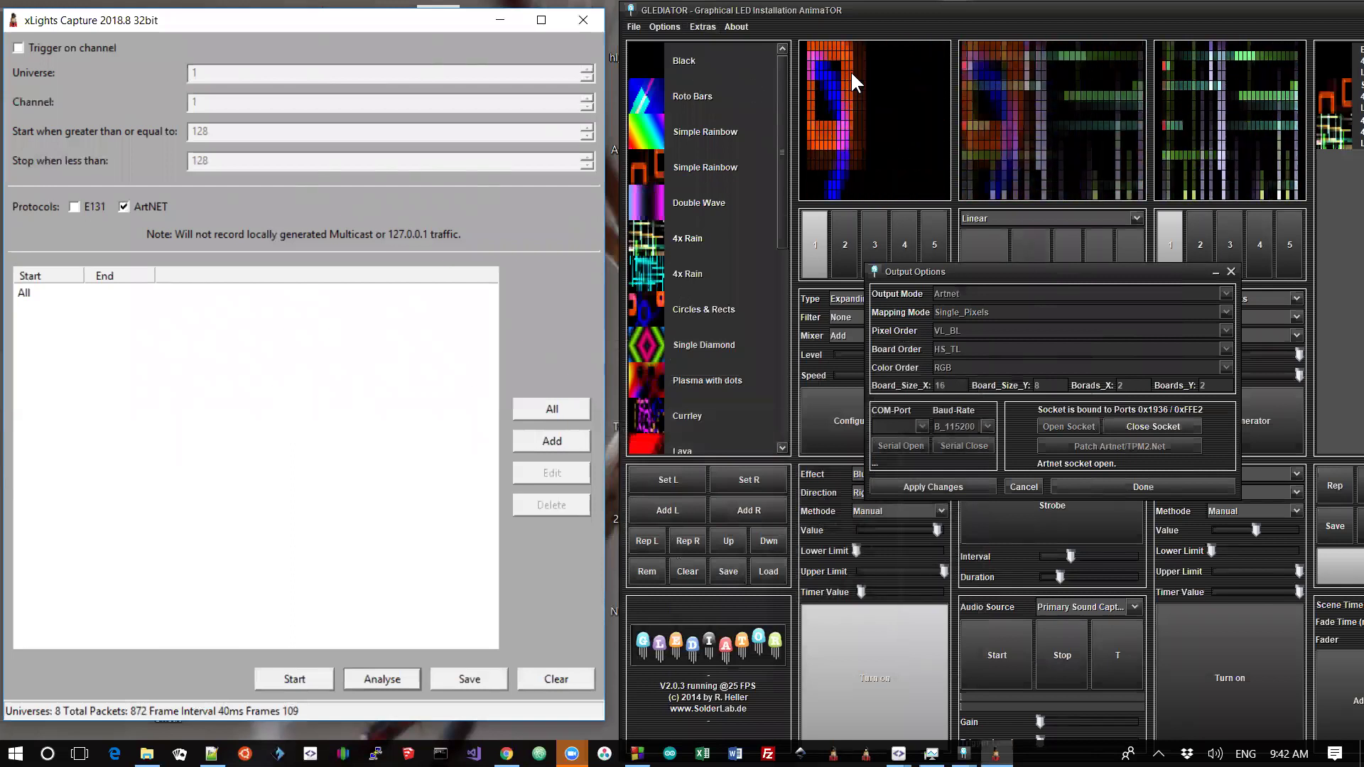
click(637, 69)
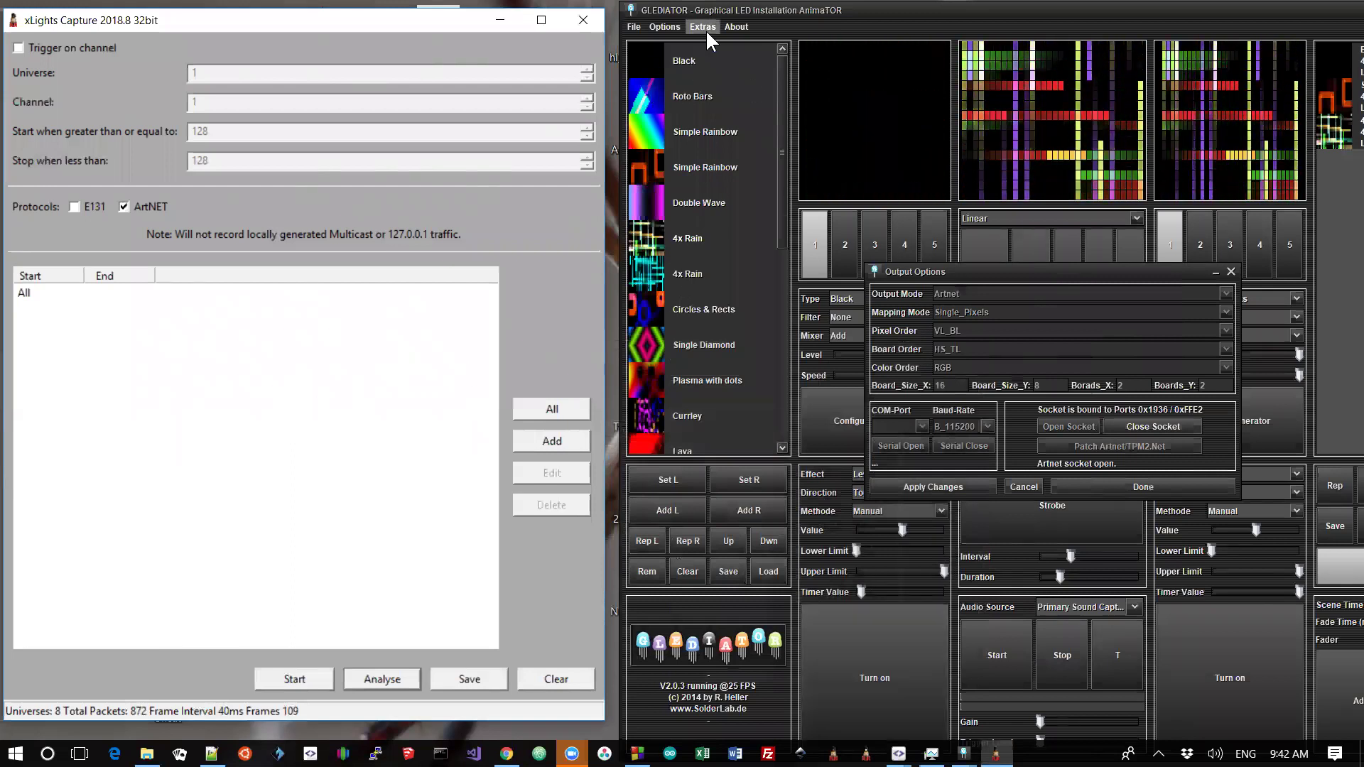
click(680, 27)
click(676, 45)
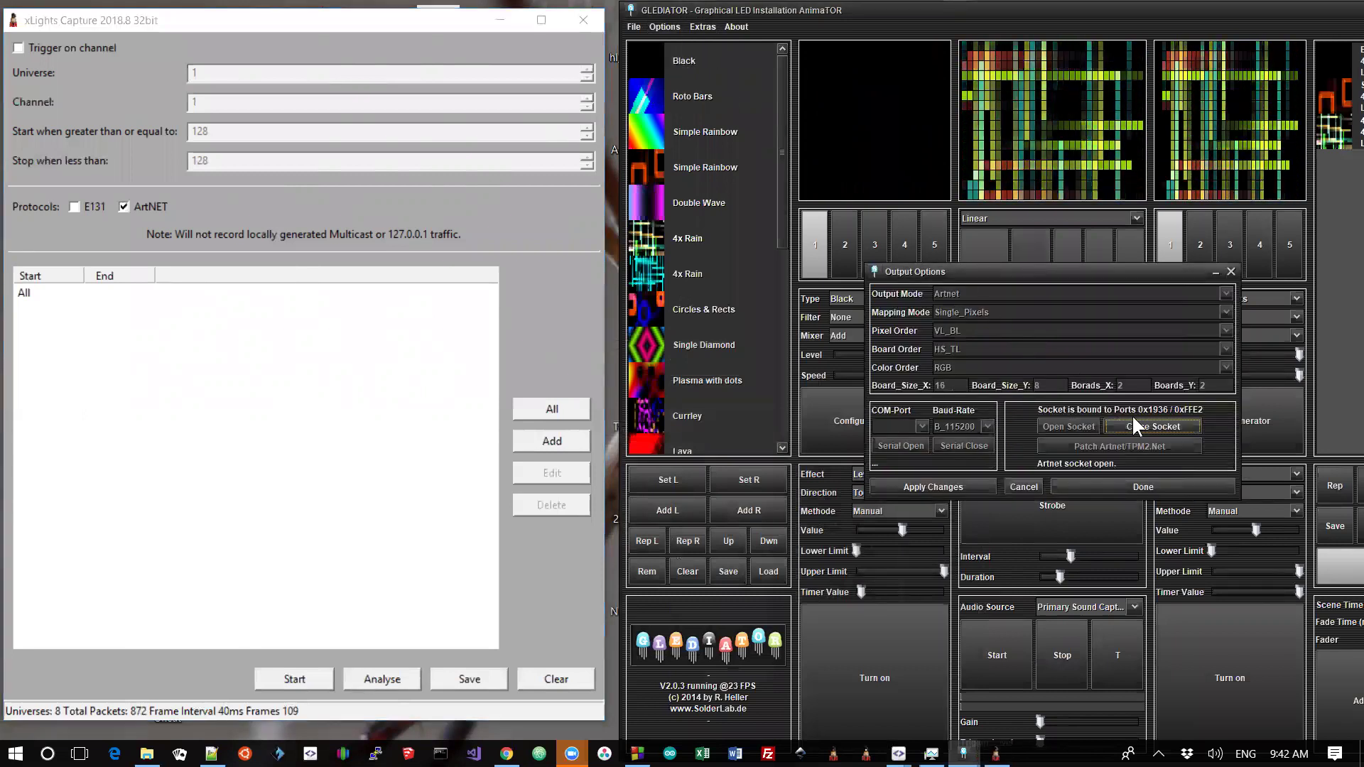
click(1114, 445)
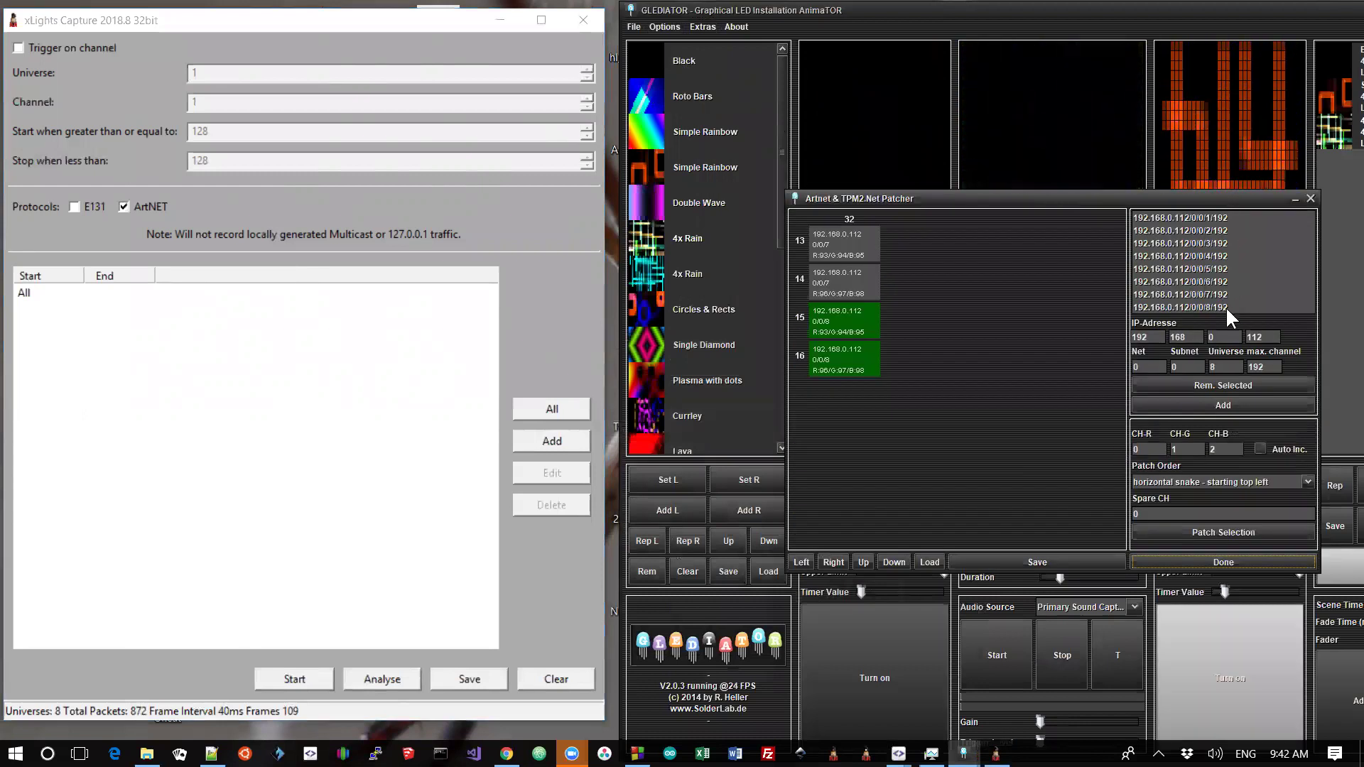
click(1205, 565)
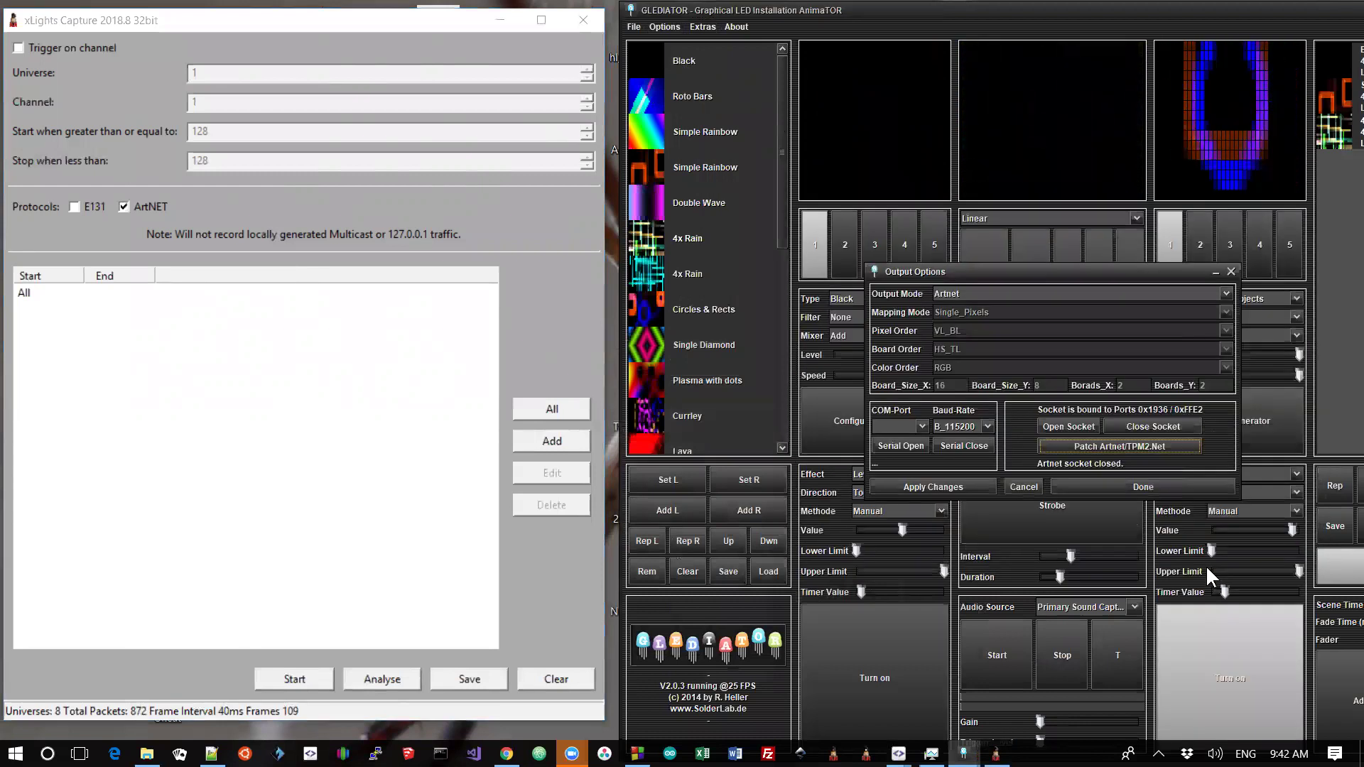
click(1077, 427)
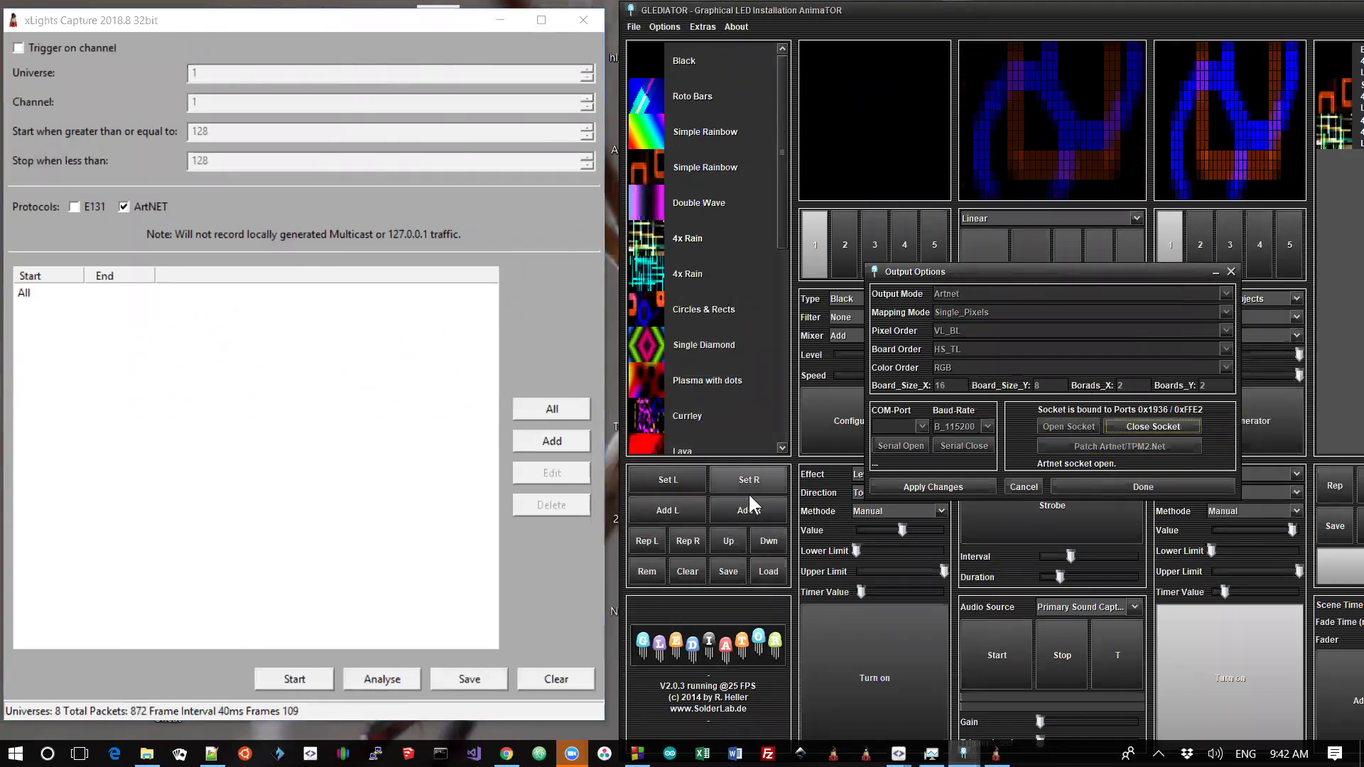
click(312, 454)
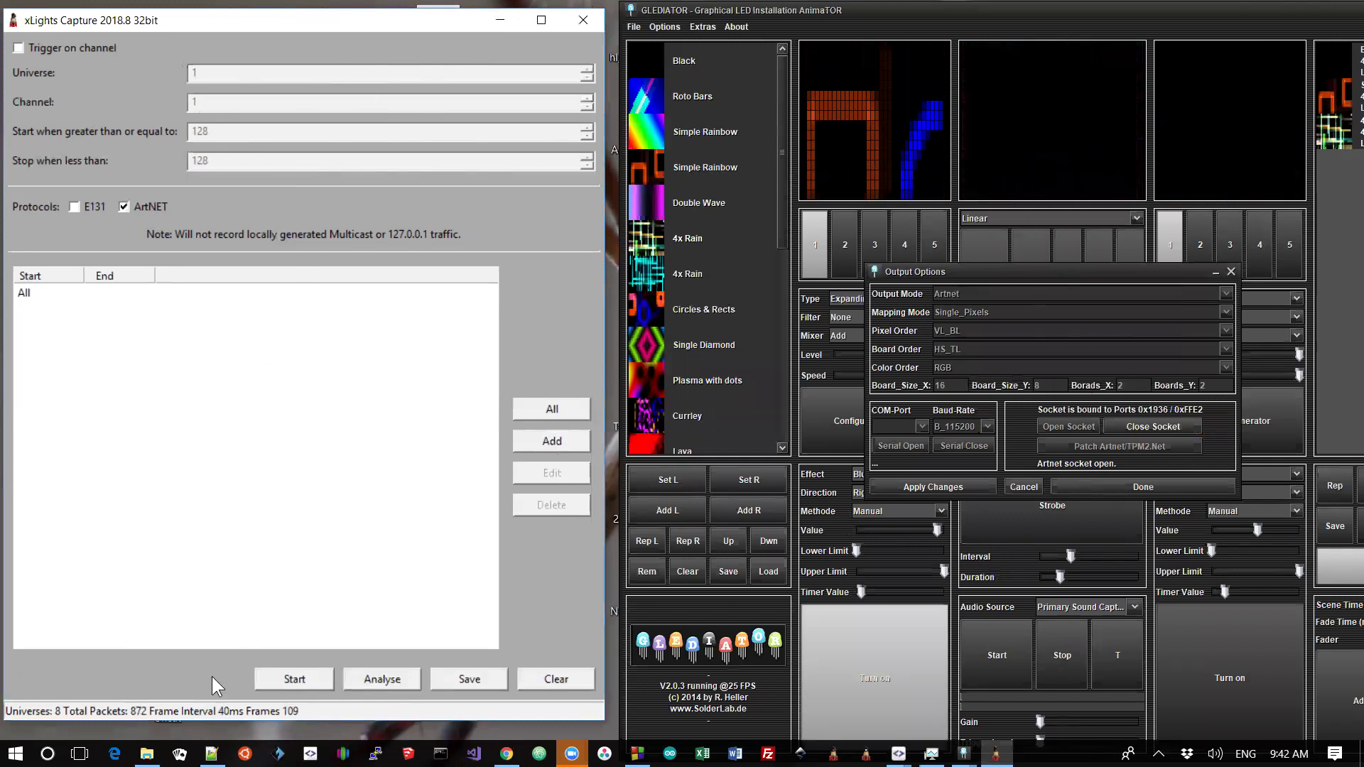
- Record Art-Net packets for about half a minute, ending at 867 frames across 8 universes
click(288, 676)
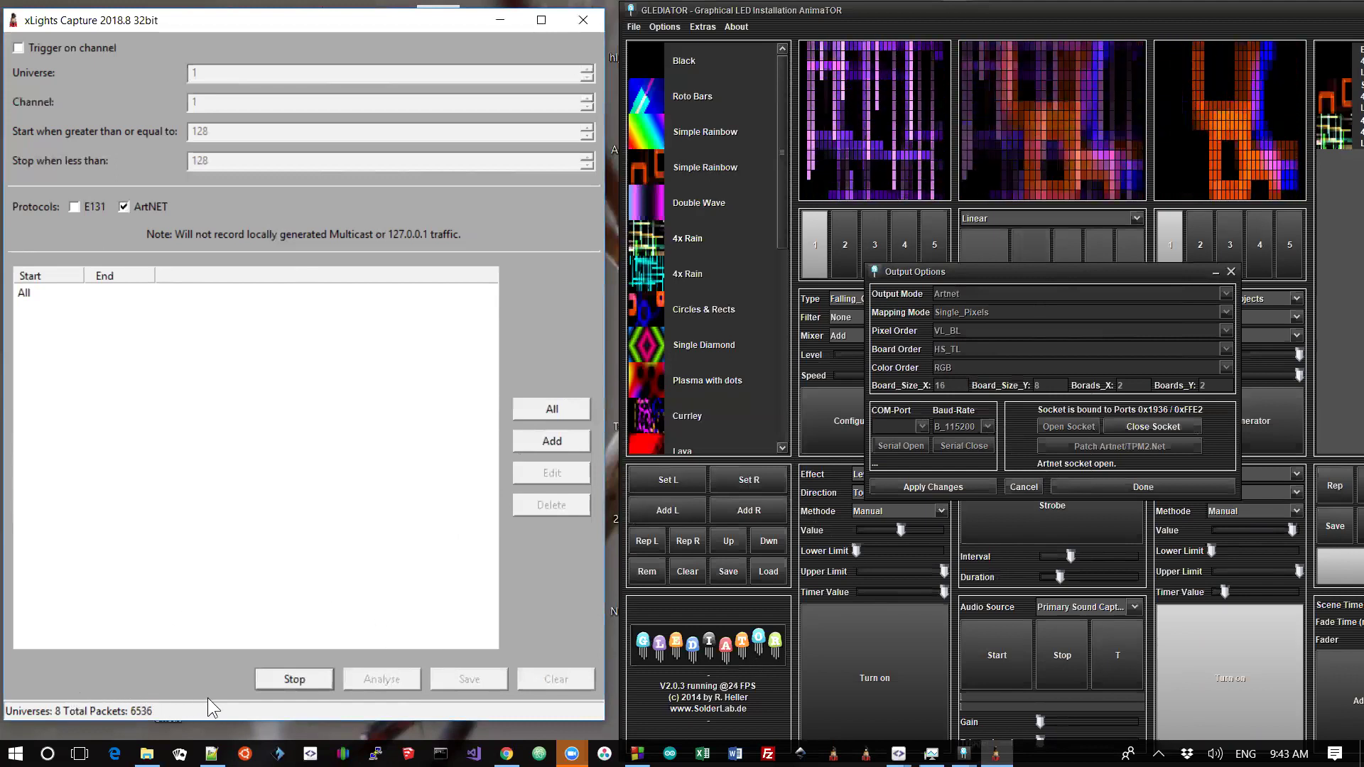
click(270, 678)
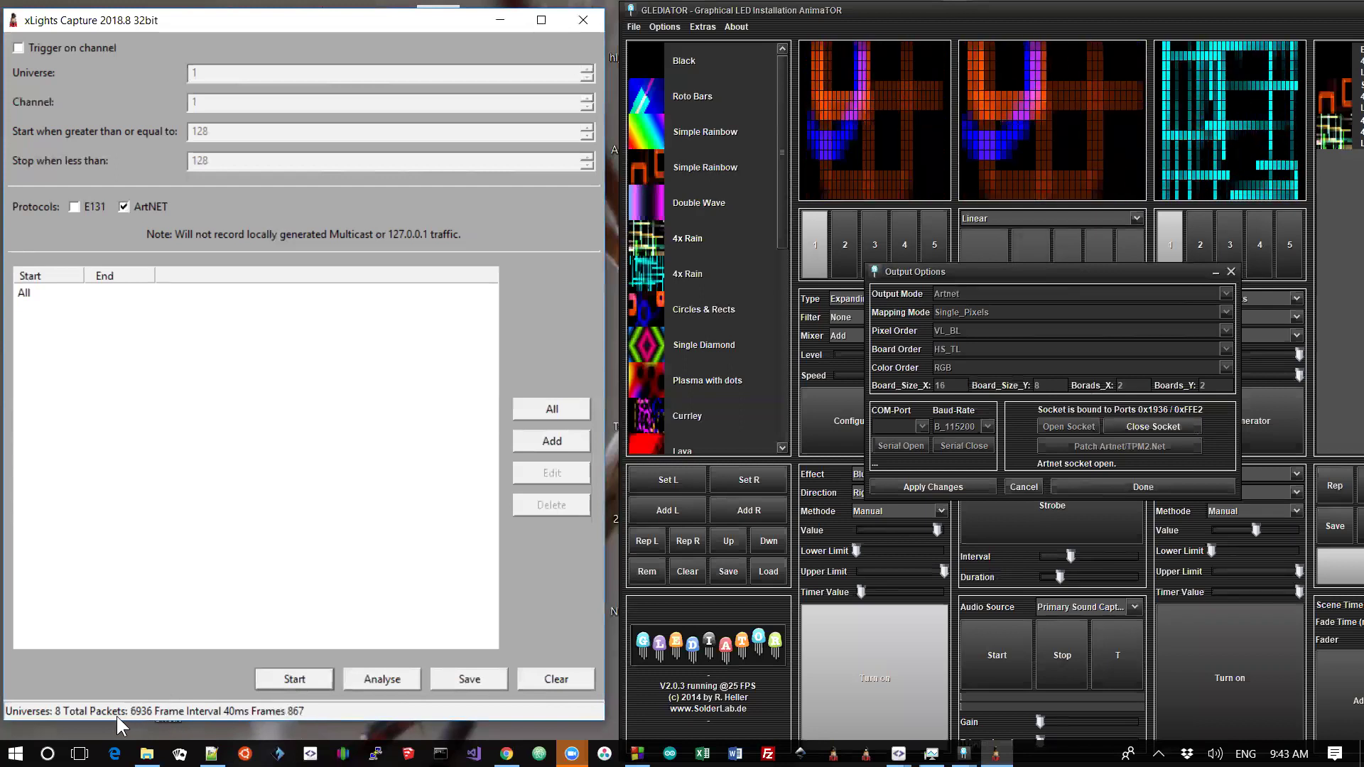
click(369, 677)
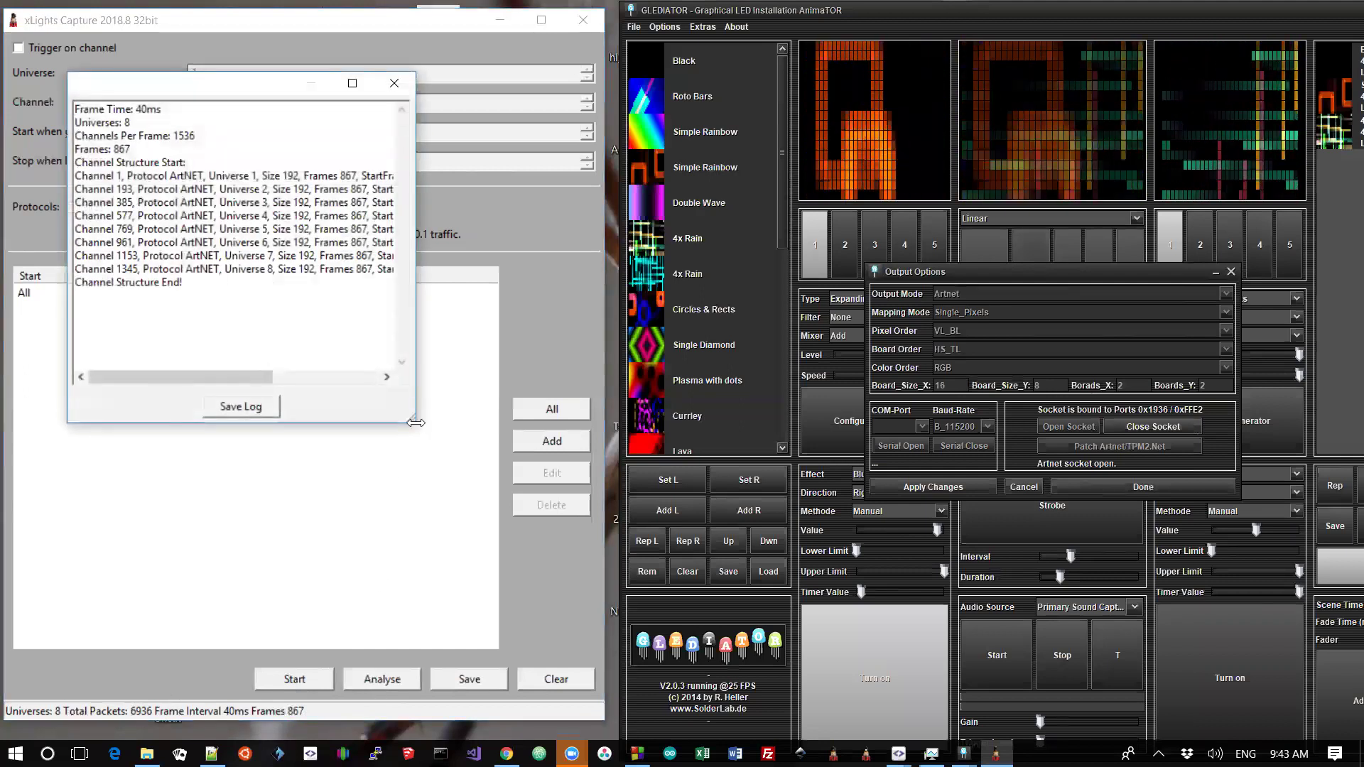
drag(416, 422, 634, 423)
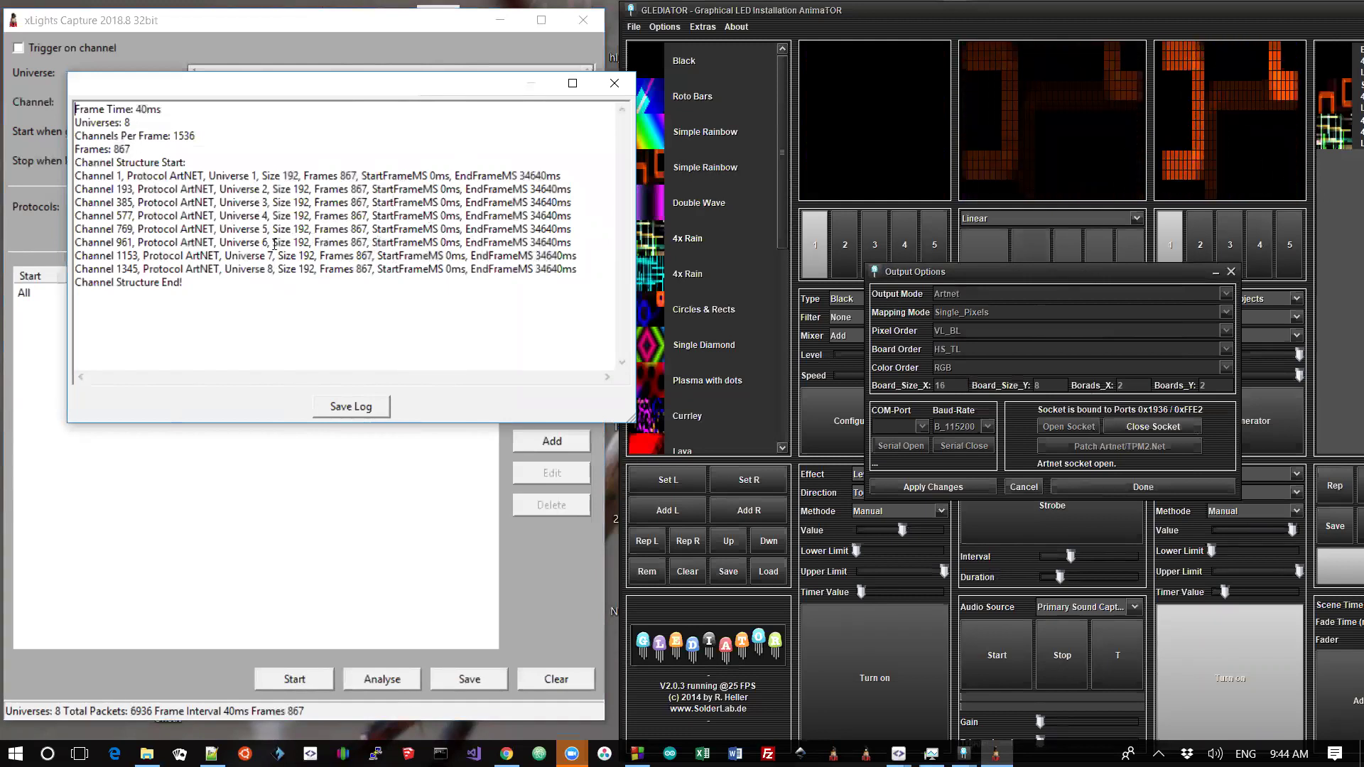
- Close the analysis log and save the capture as gled.fseq in TestCapture
click(617, 84)
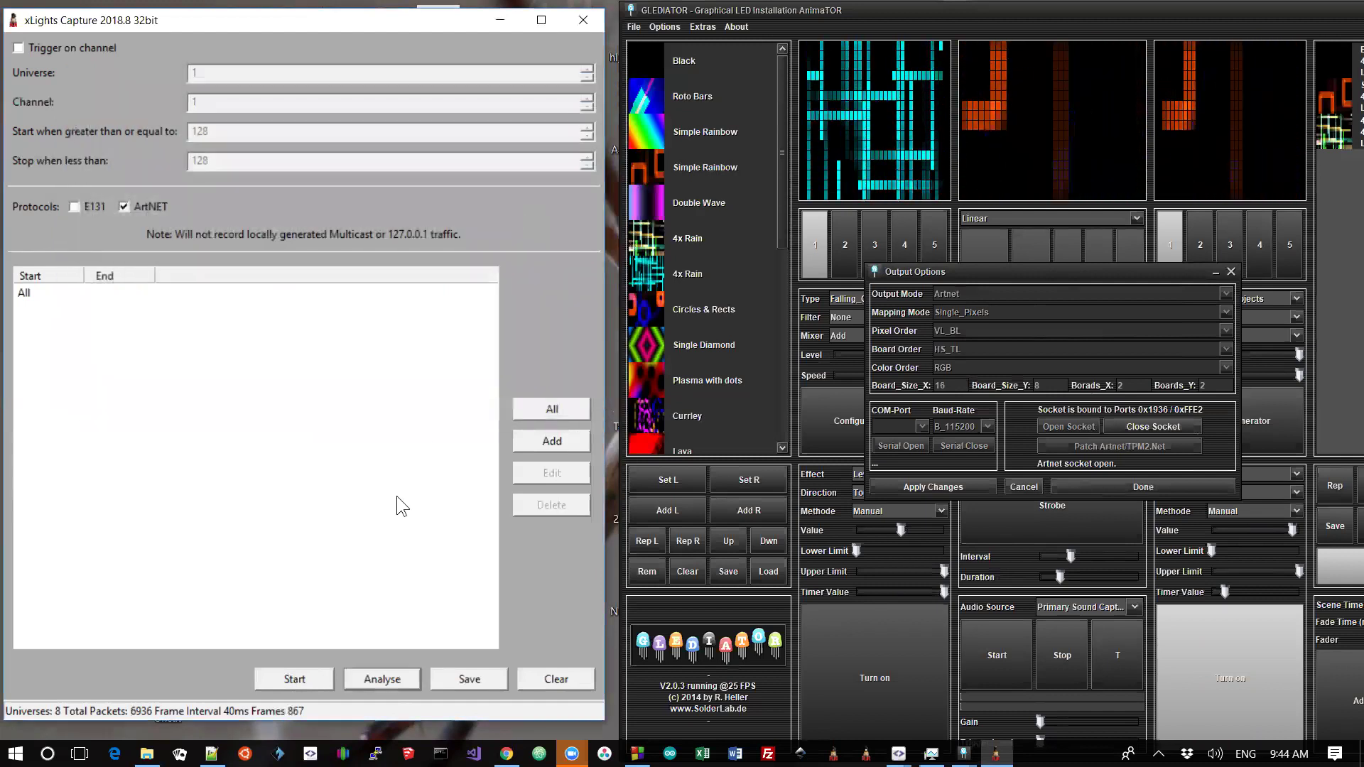
click(476, 672)
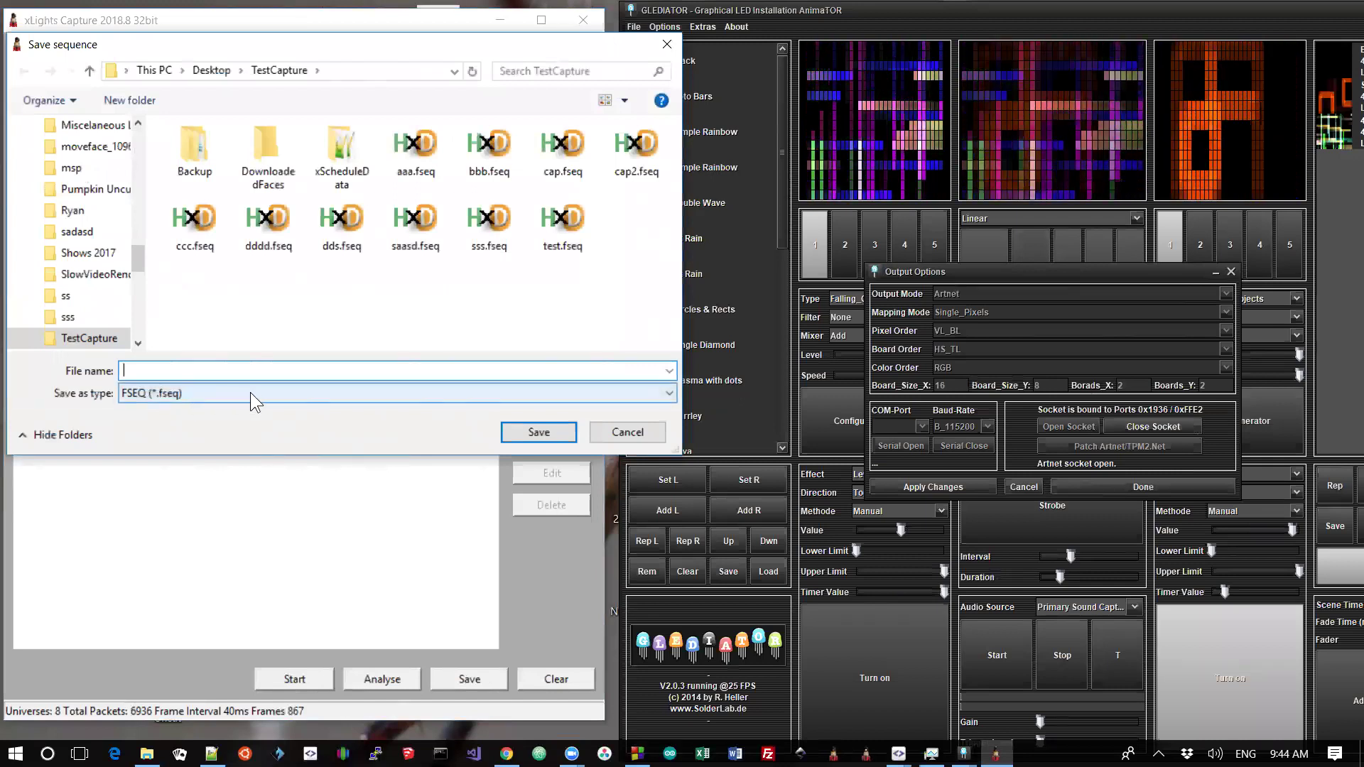
text(gled)
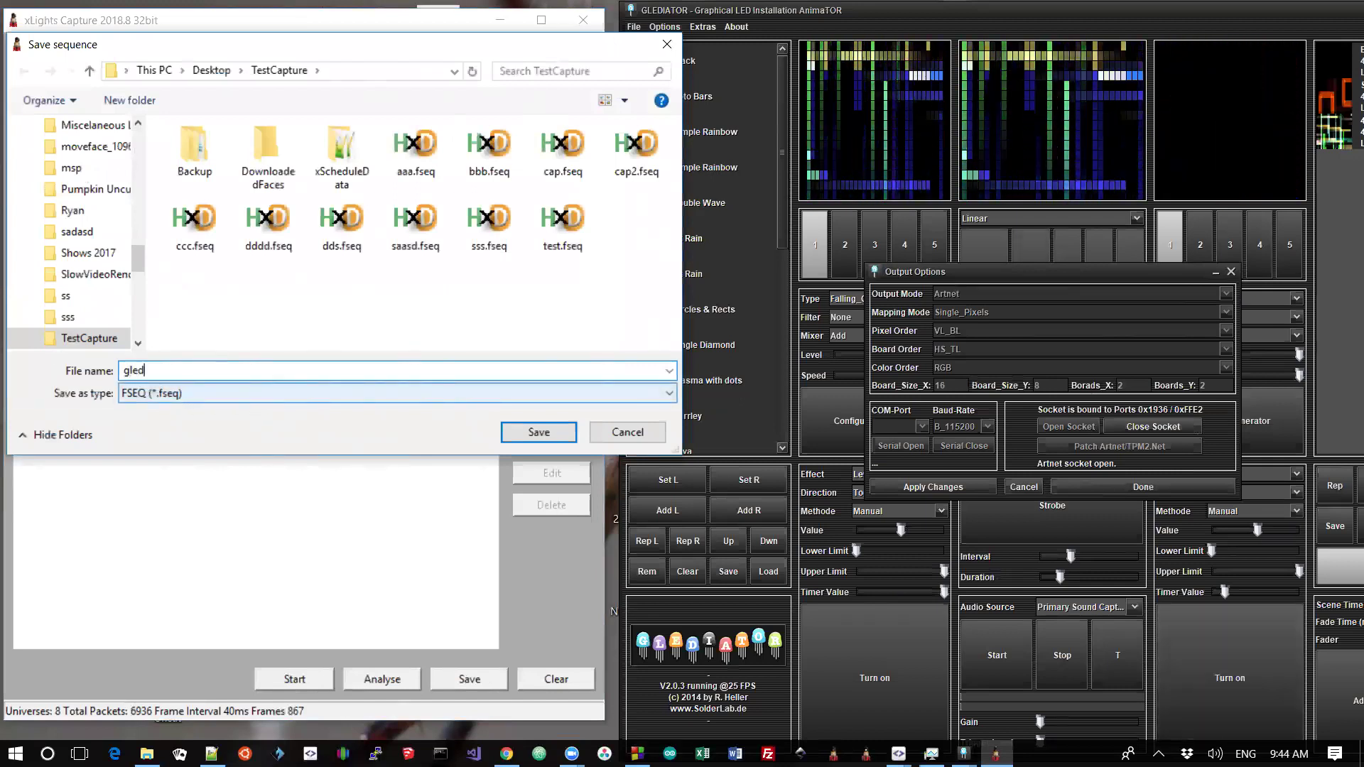
key(Return)
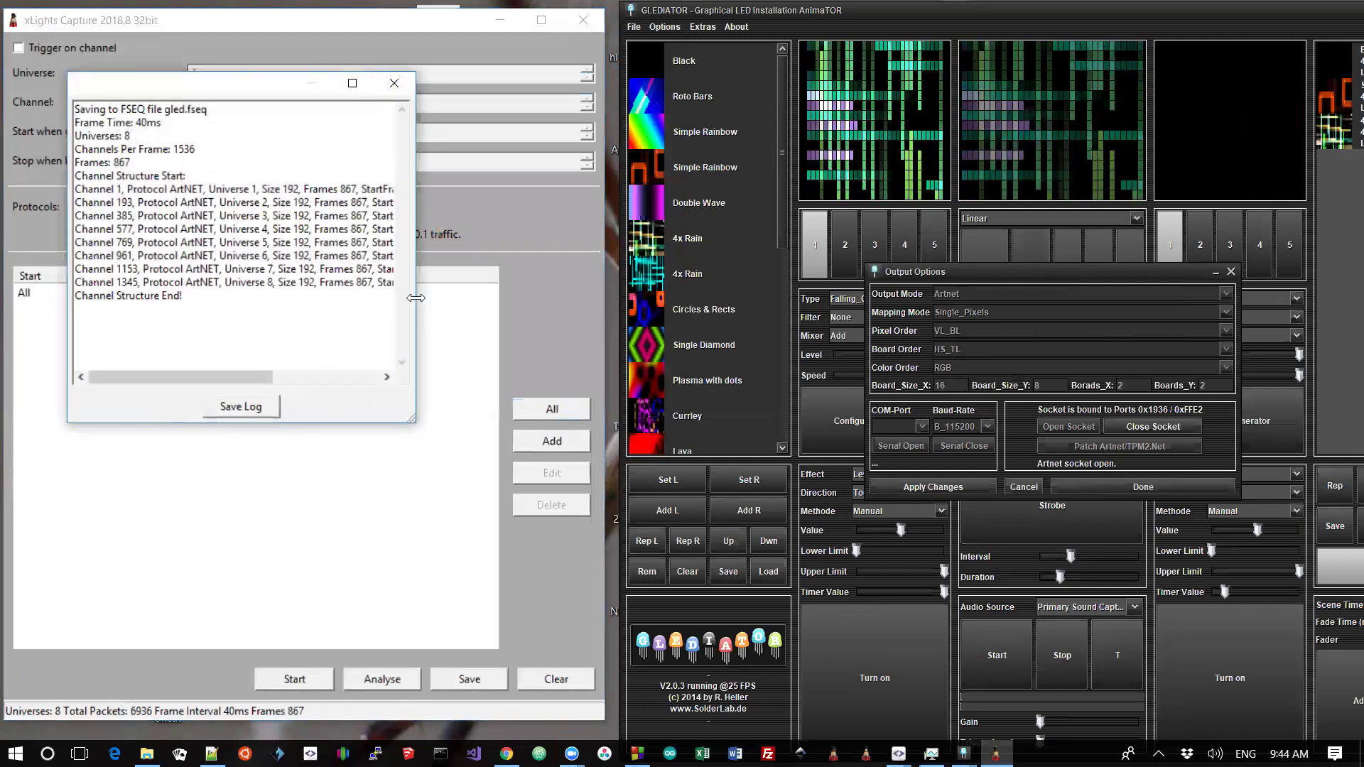
- Widen the save log to review its channel lines, then close it
drag(416, 298, 709, 297)
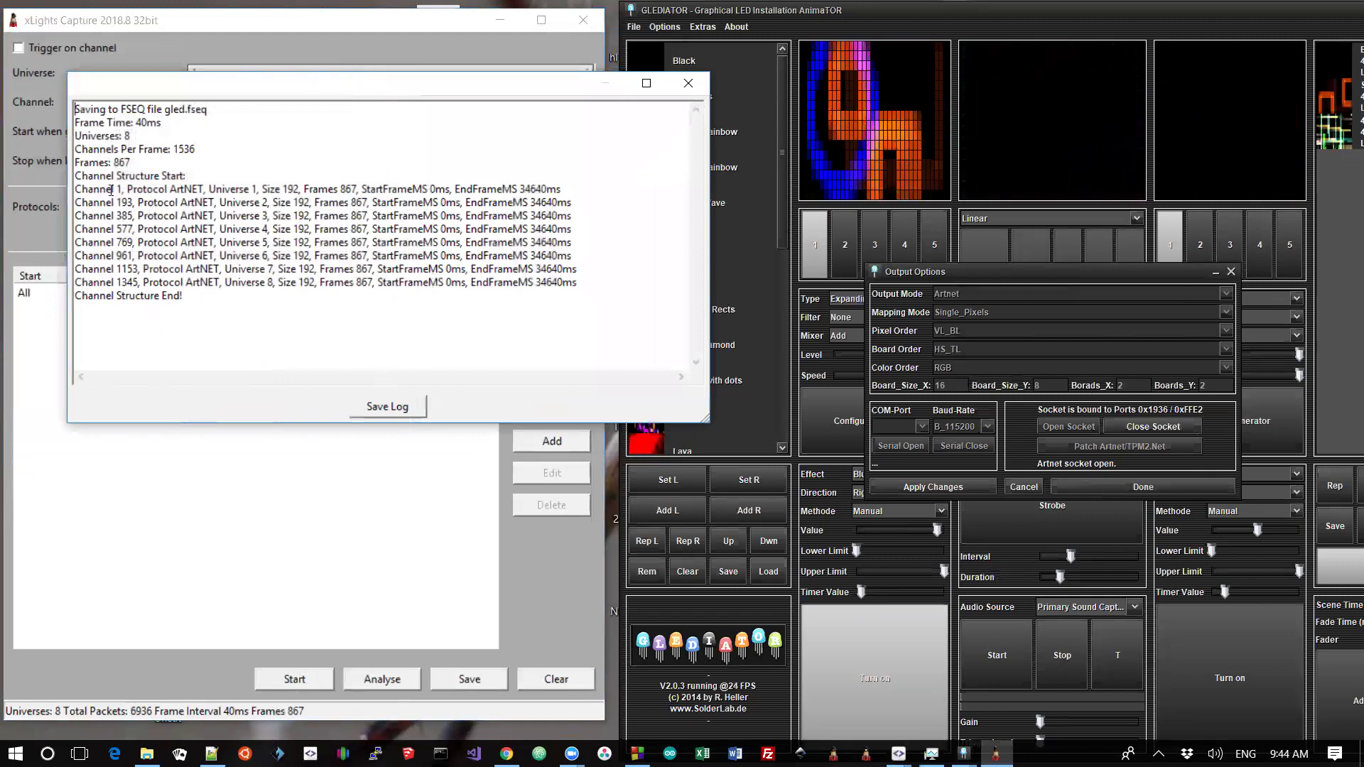
drag(119, 189, 254, 278)
click(588, 248)
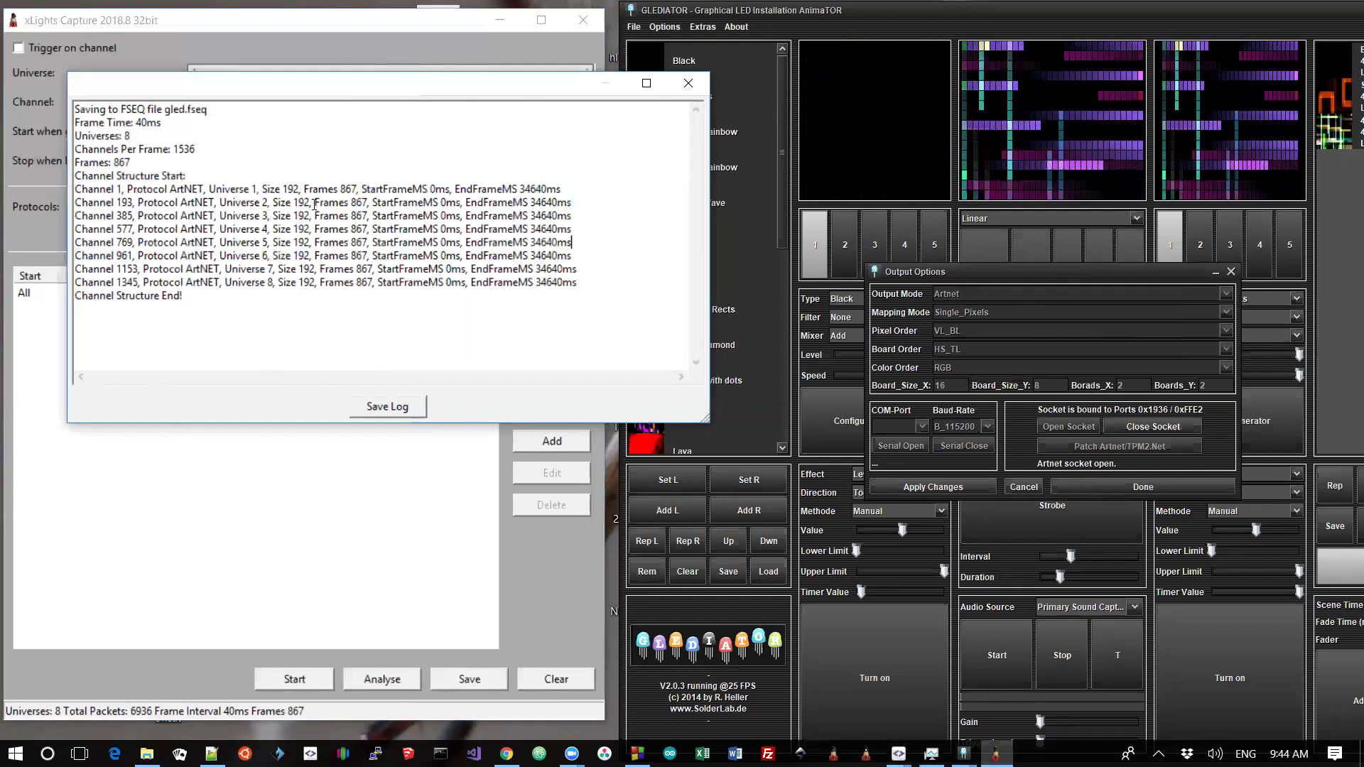
click(683, 79)
- Change FPP's first E1.31 universe size from 510 to 192 channels, then minimise the browser
key(alt+Tab)
key(alt+Tab)
key(alt+Tab)
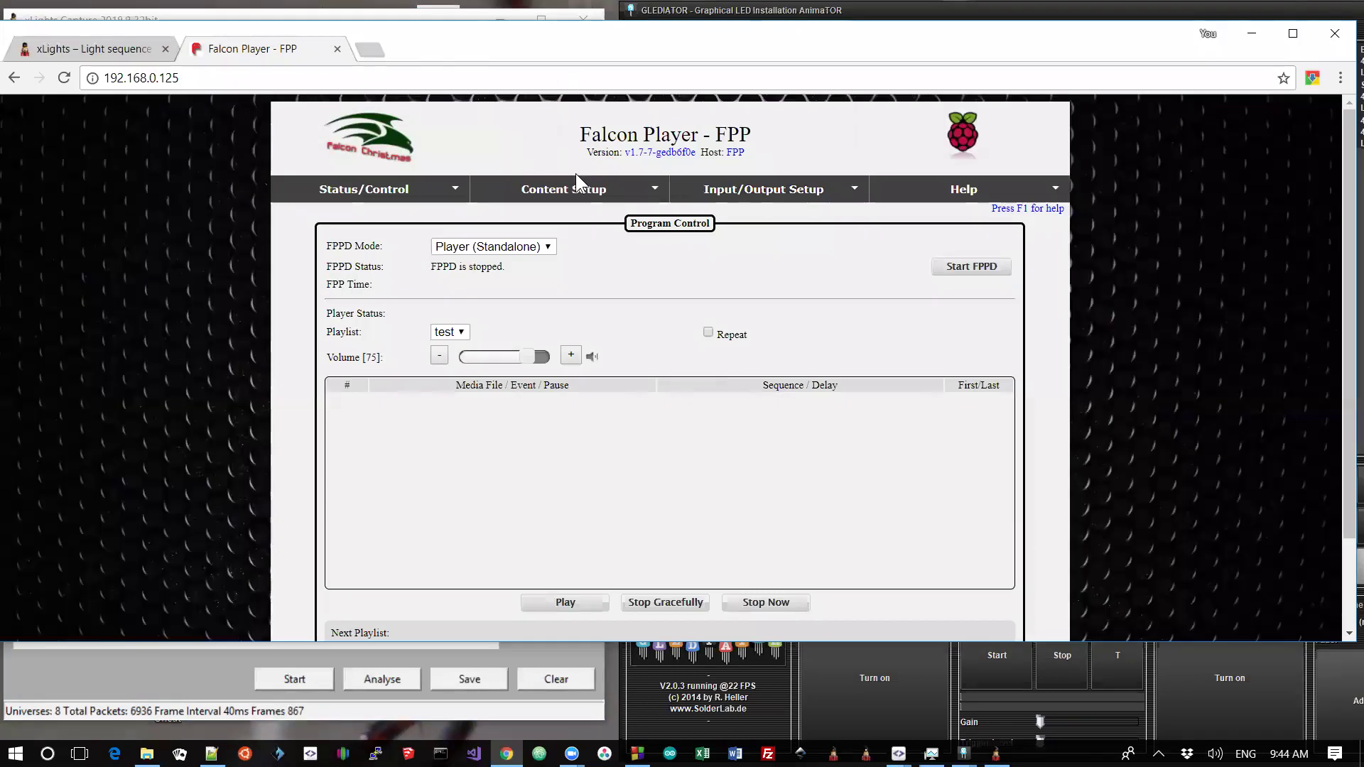
mouse_move(721, 187)
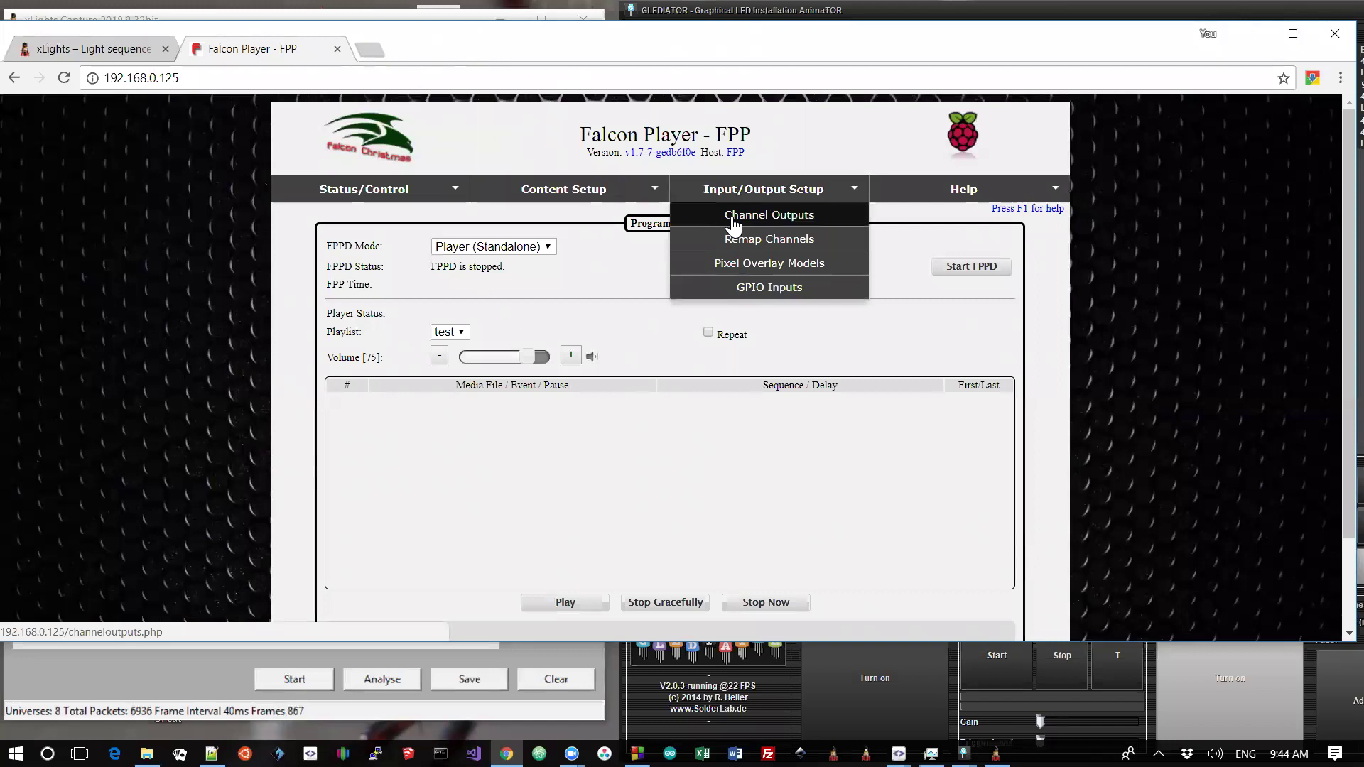
click(734, 220)
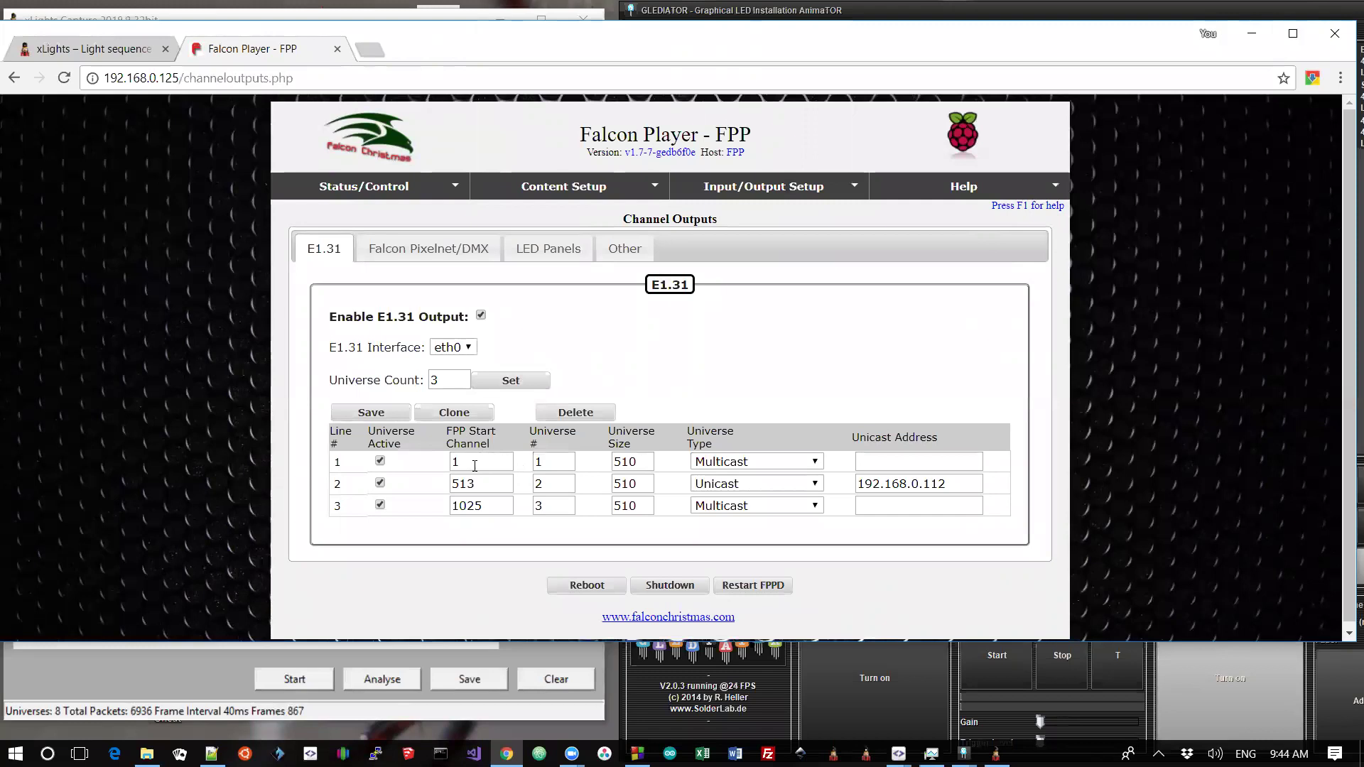
drag(649, 467, 586, 473)
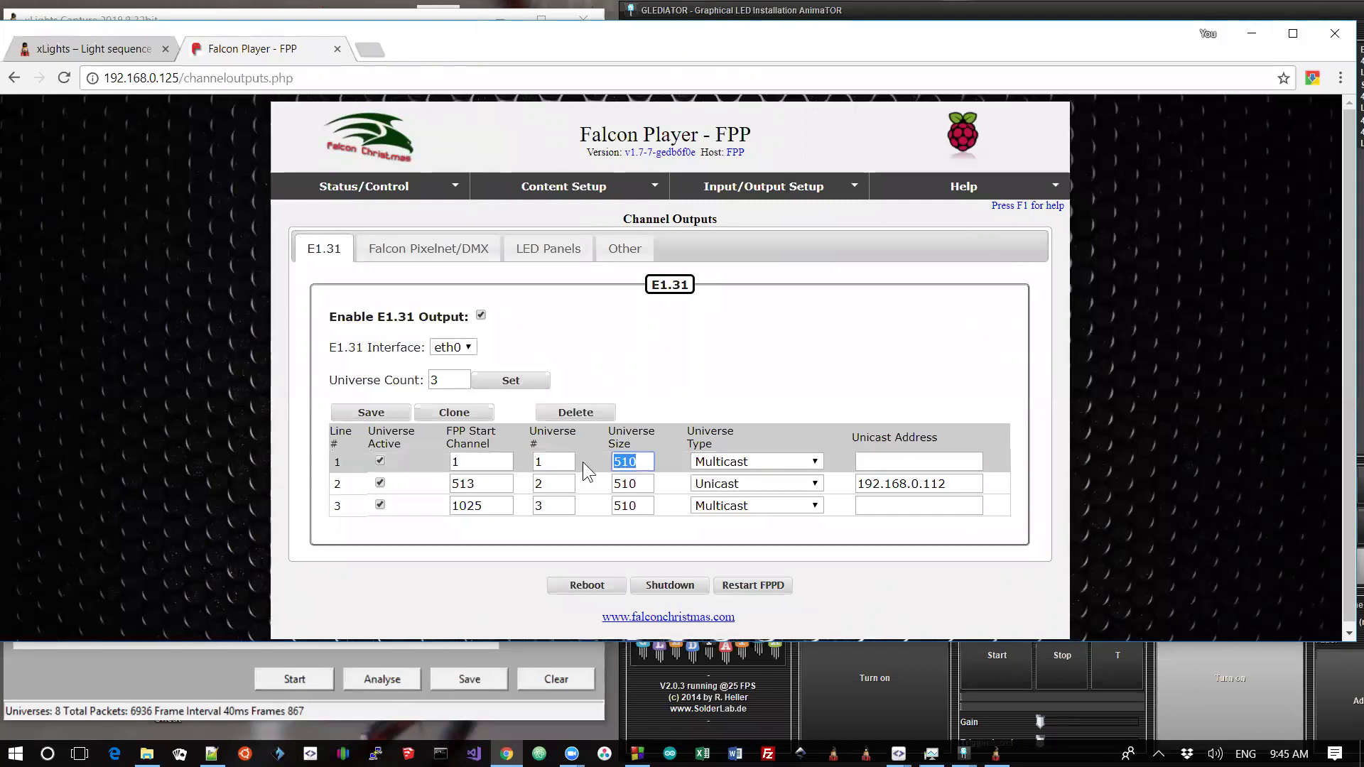
text(192)
key(Tab)
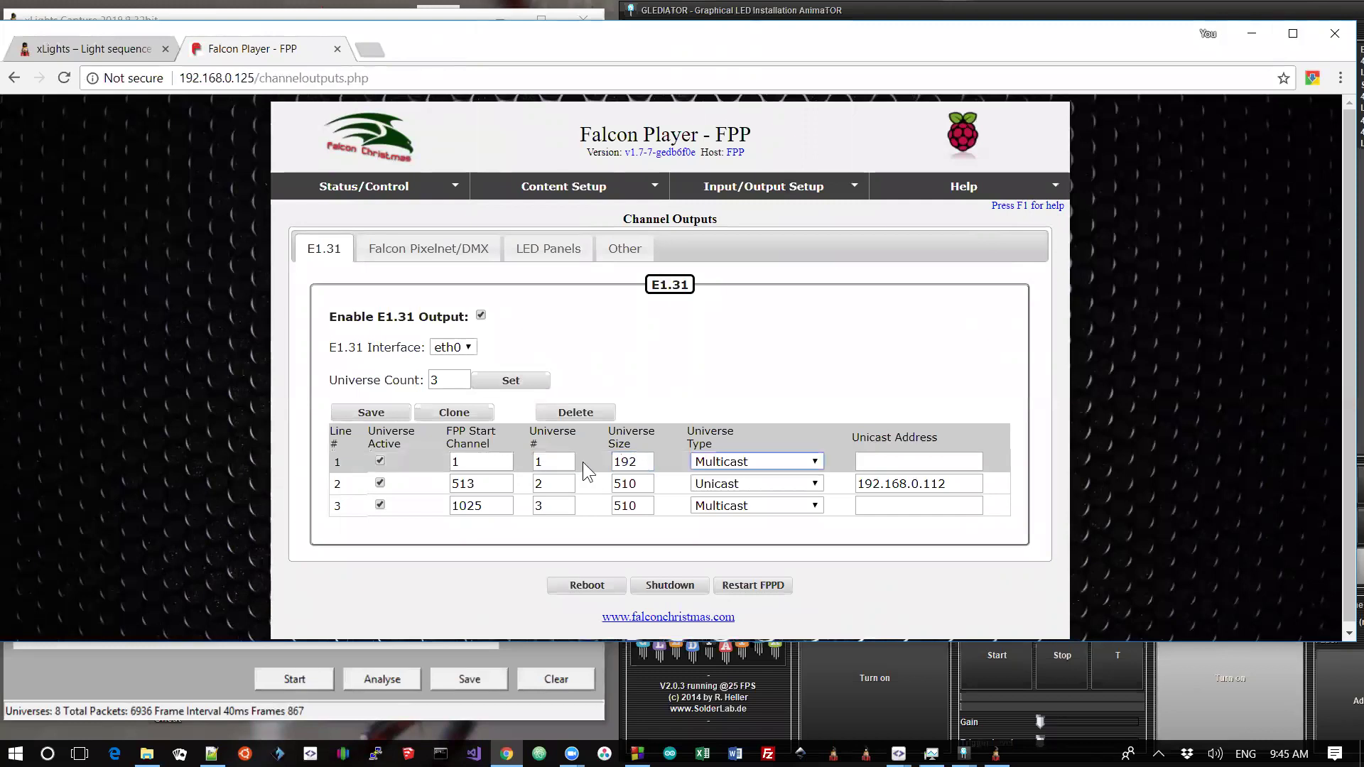
key(Tab)
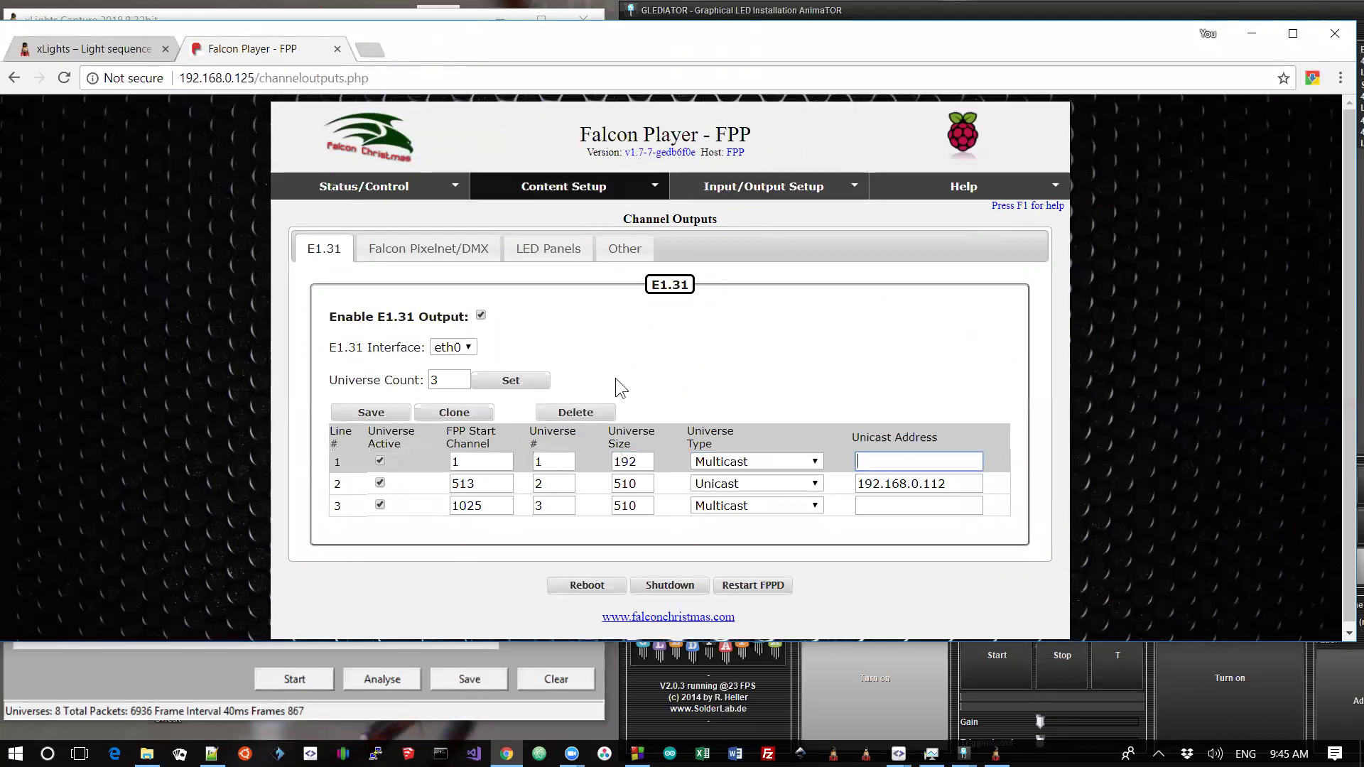
click(692, 375)
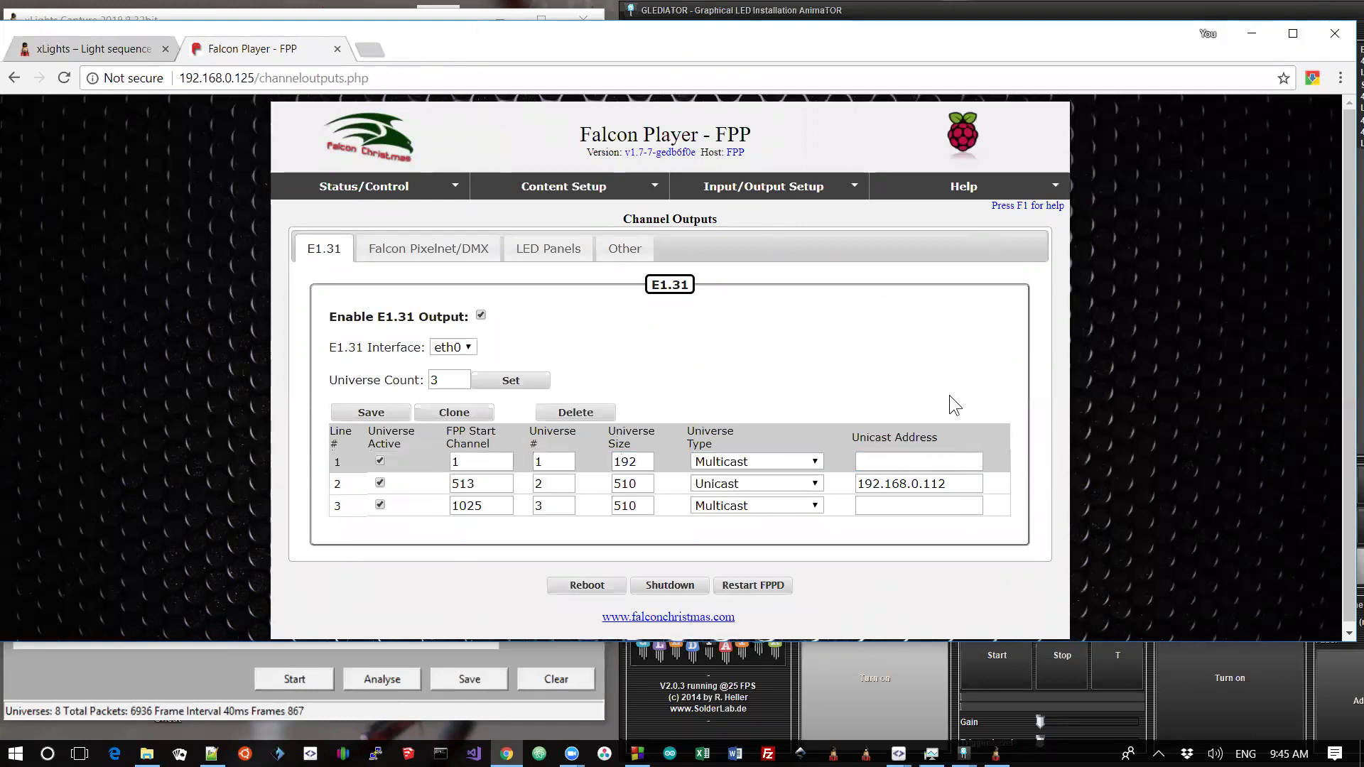
click(1251, 34)
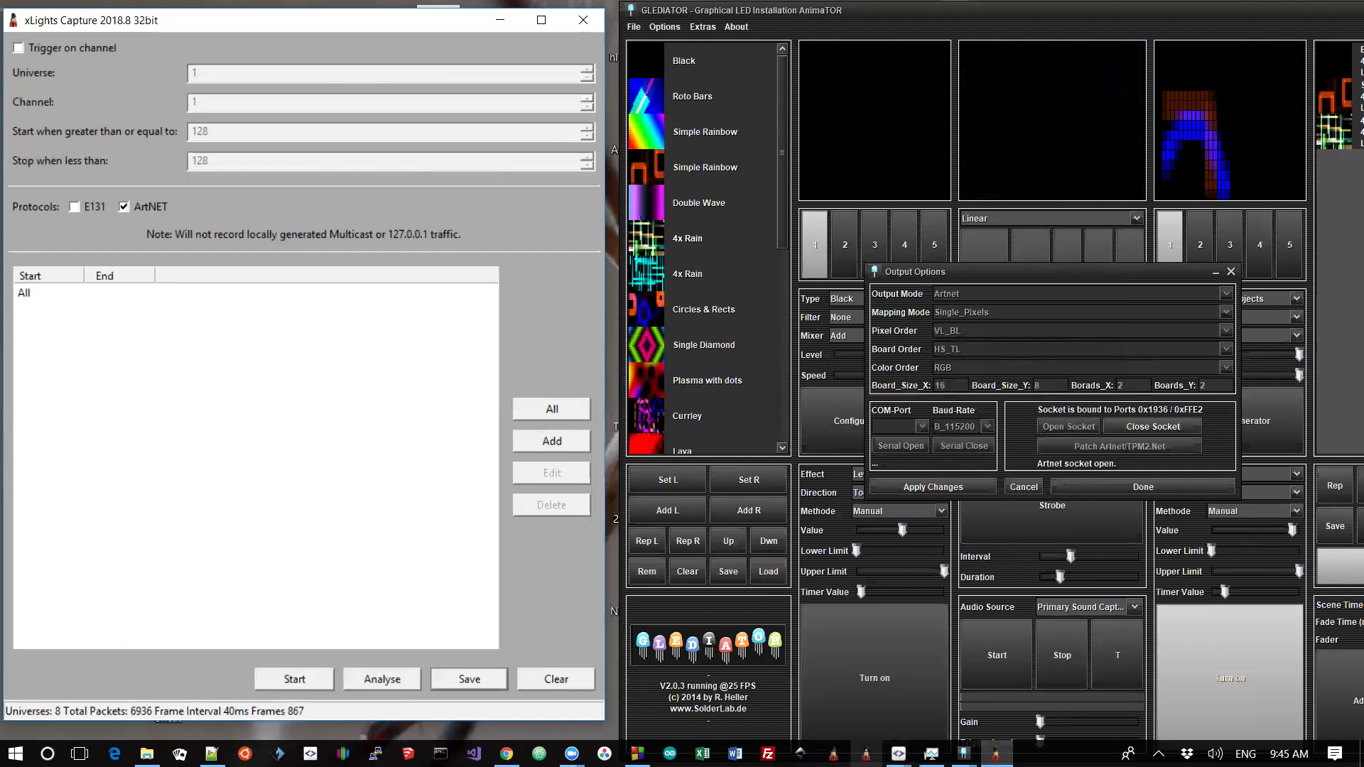
- Launch xLights Scheduler, move it left, keep Standalone mode, and widen the window
click(866, 753)
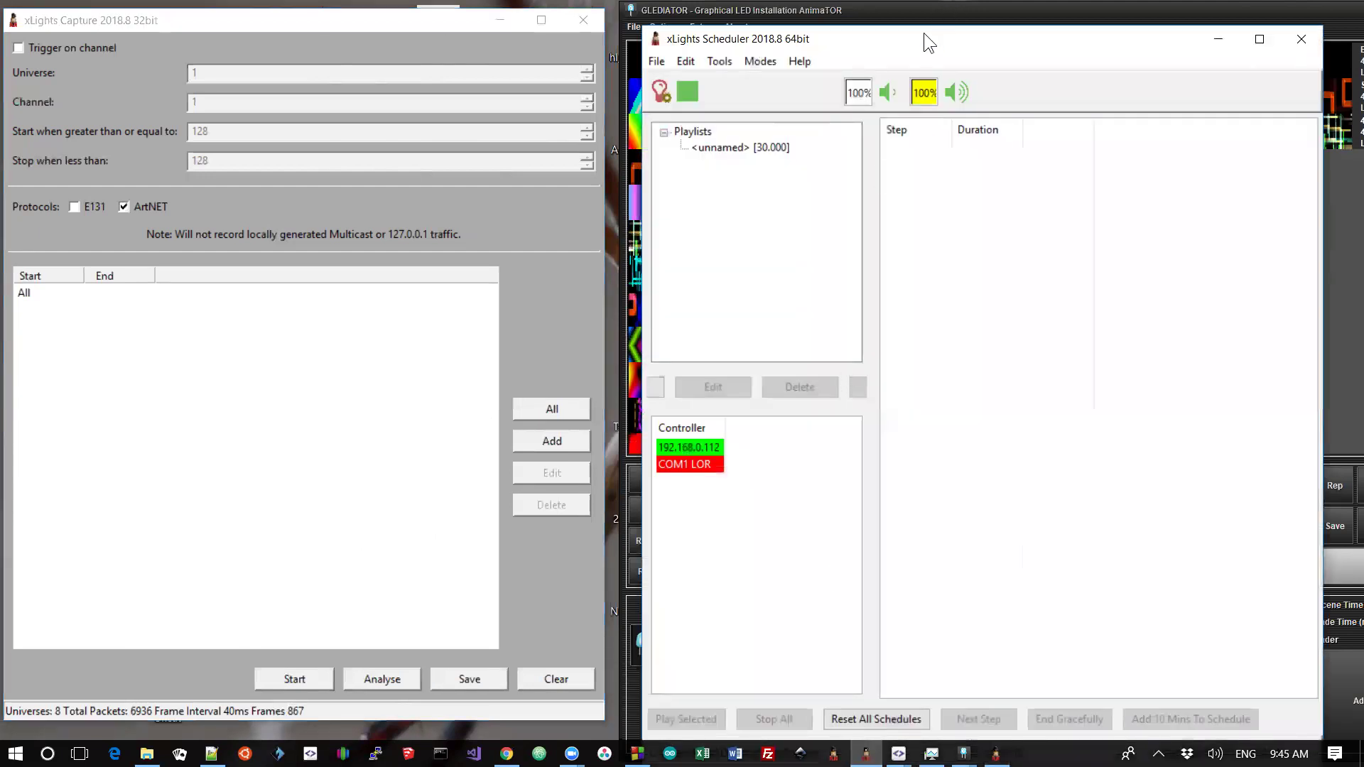
drag(923, 33, 748, 31)
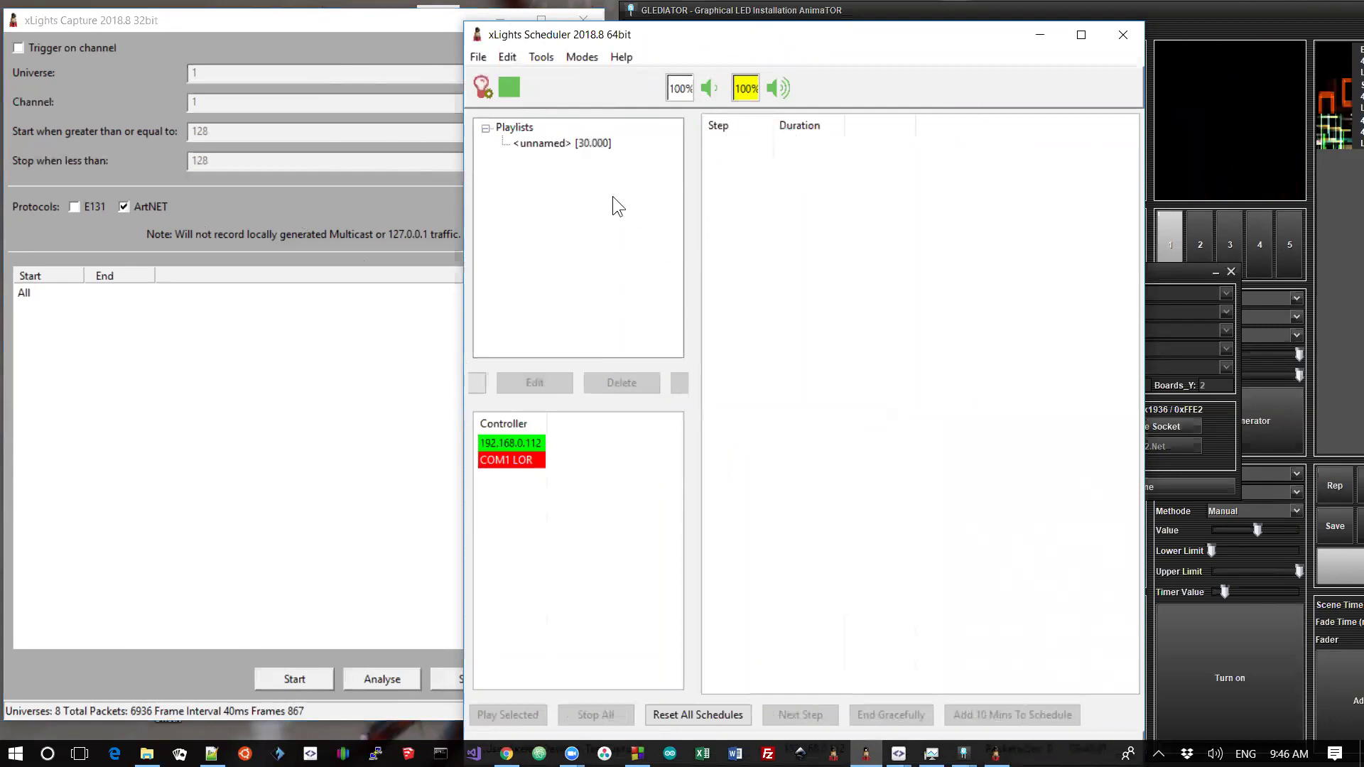
click(577, 57)
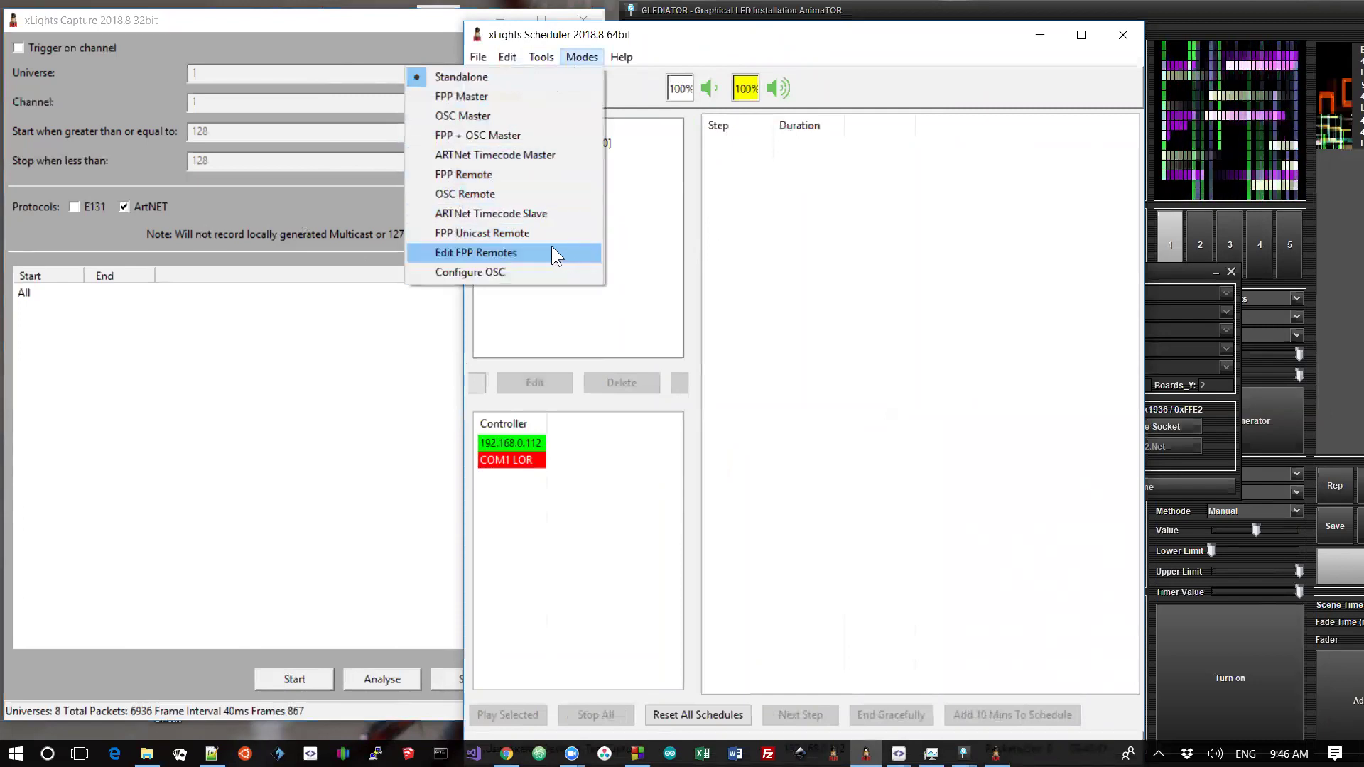
click(799, 267)
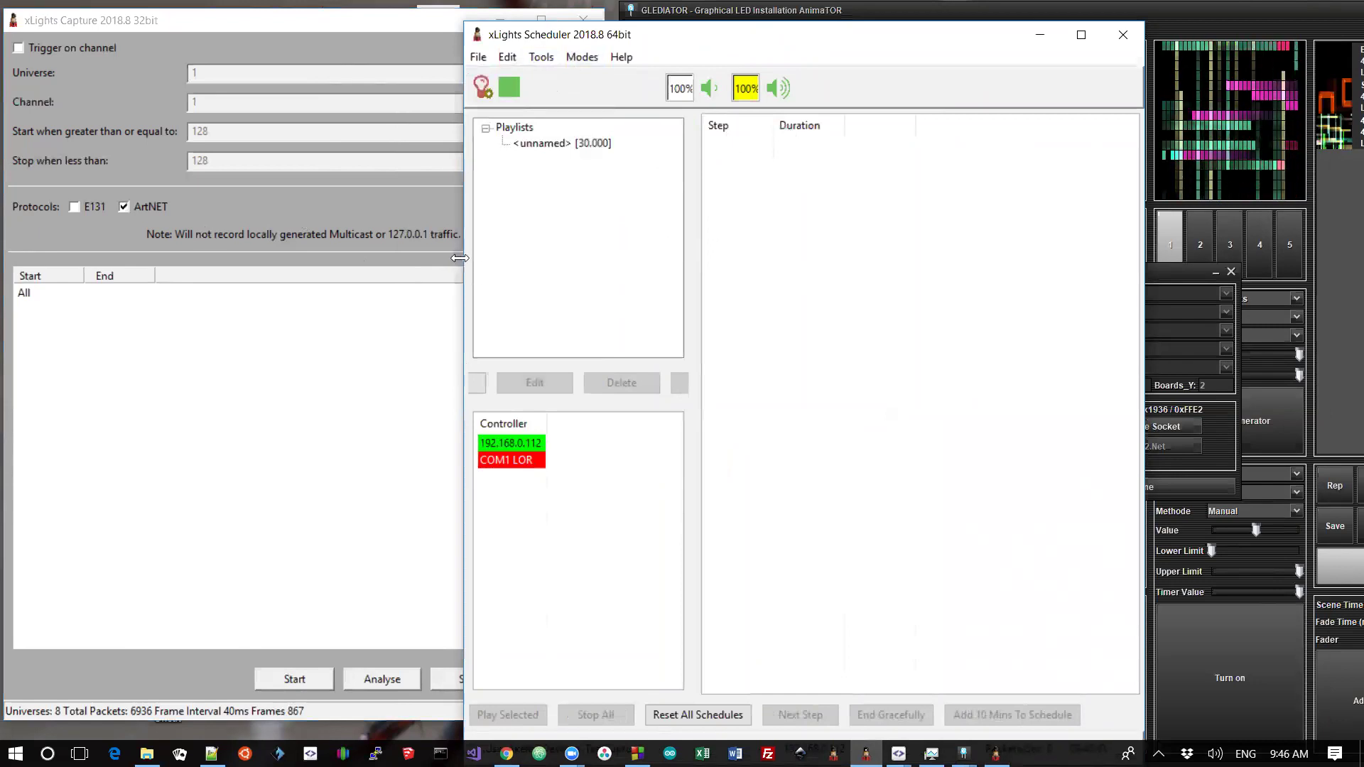
drag(460, 258, 283, 258)
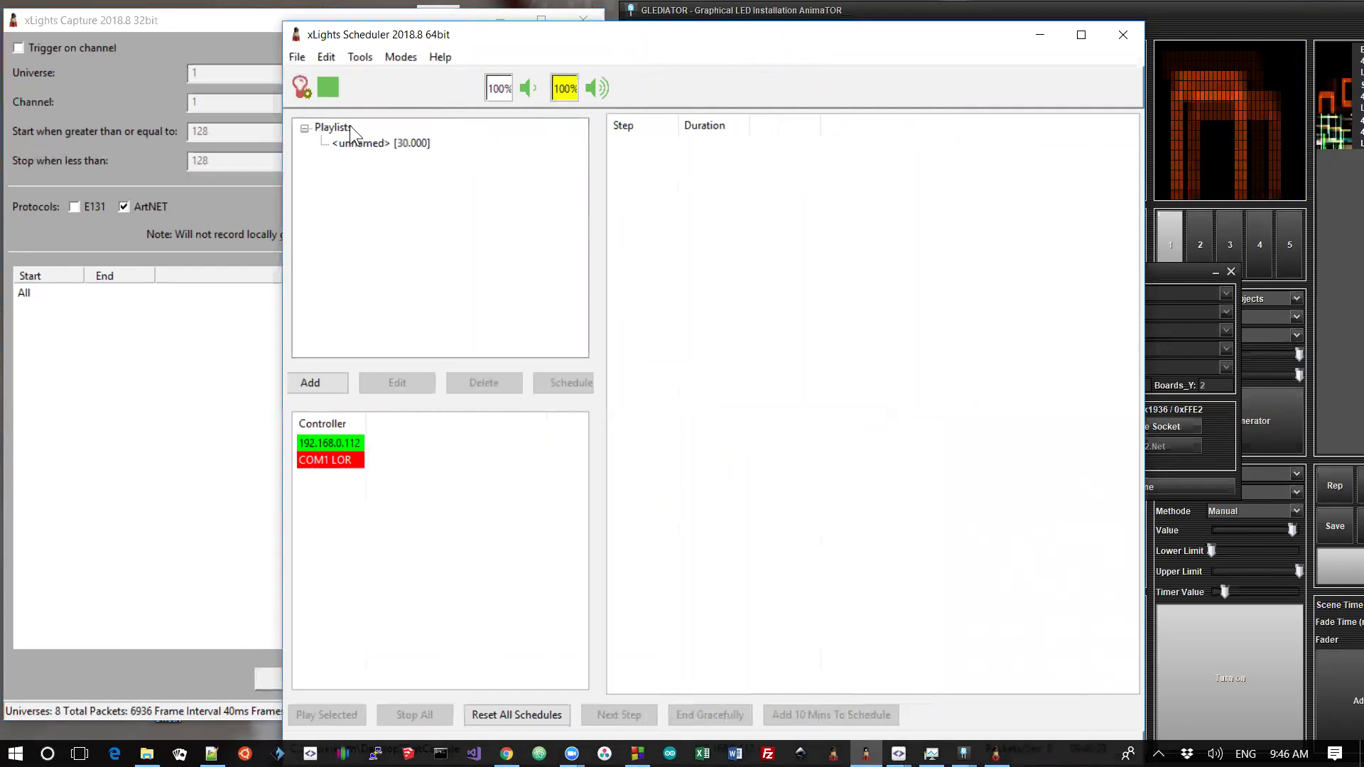
- Open the Edit Advanced editor for the <unnamed> playlist
click(355, 142)
right_click(361, 141)
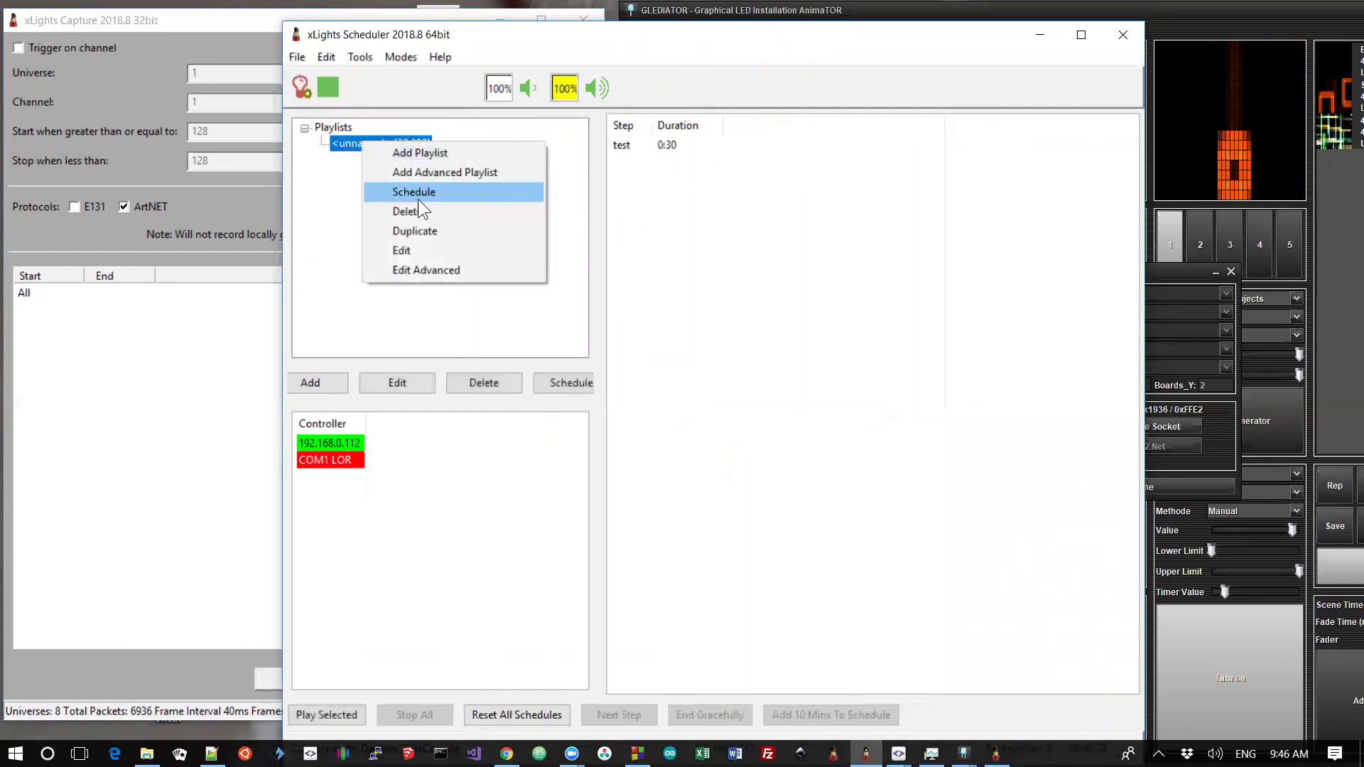
click(441, 272)
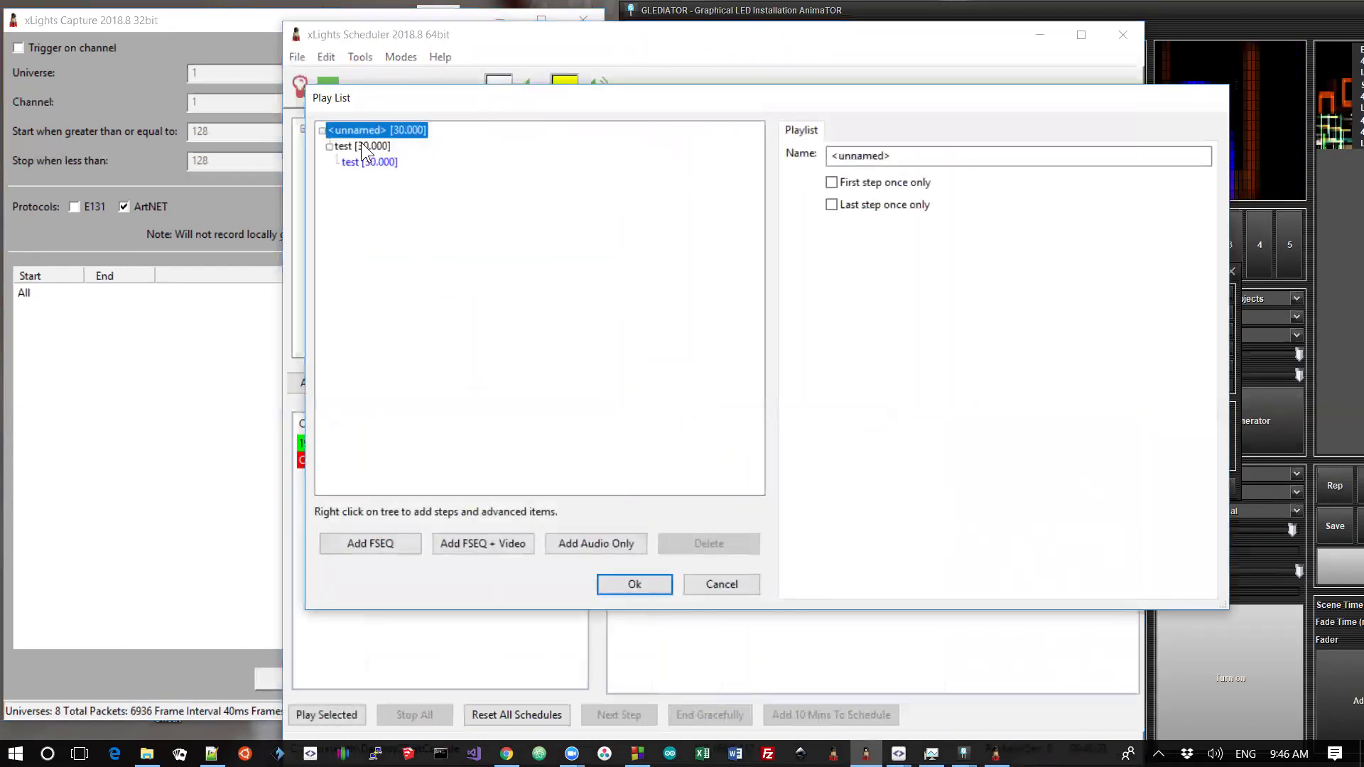
- Inspect the test step's options without adding anything, close the editor, and return to the Scheduler
click(365, 142)
right_click(365, 146)
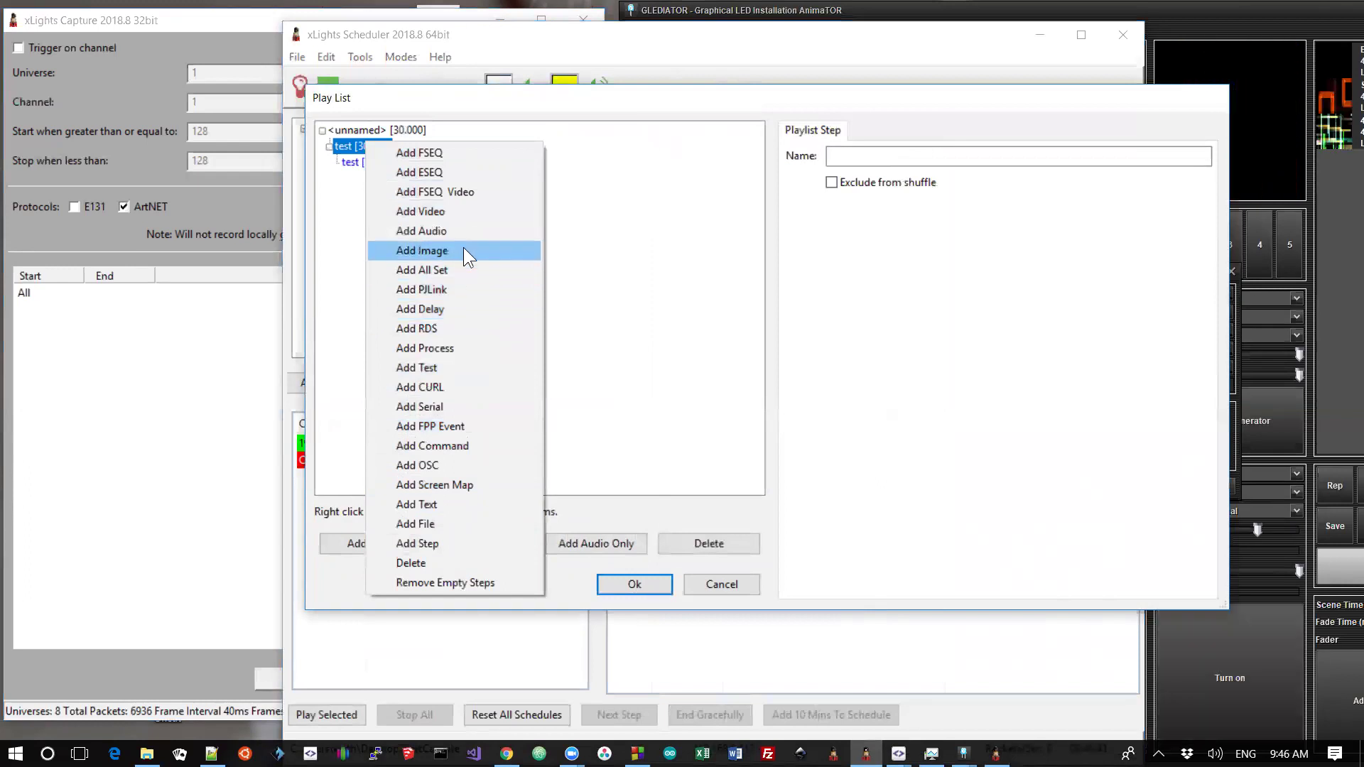
click(648, 284)
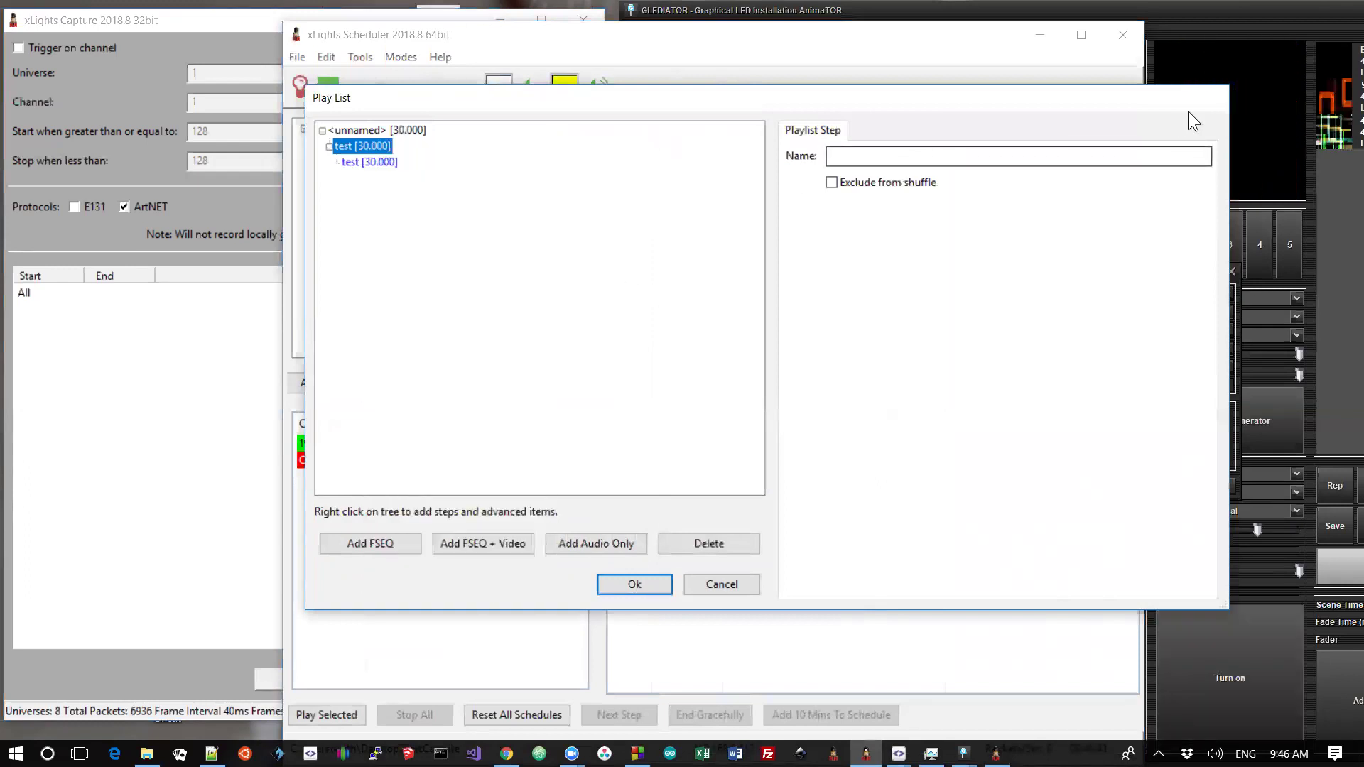
click(739, 578)
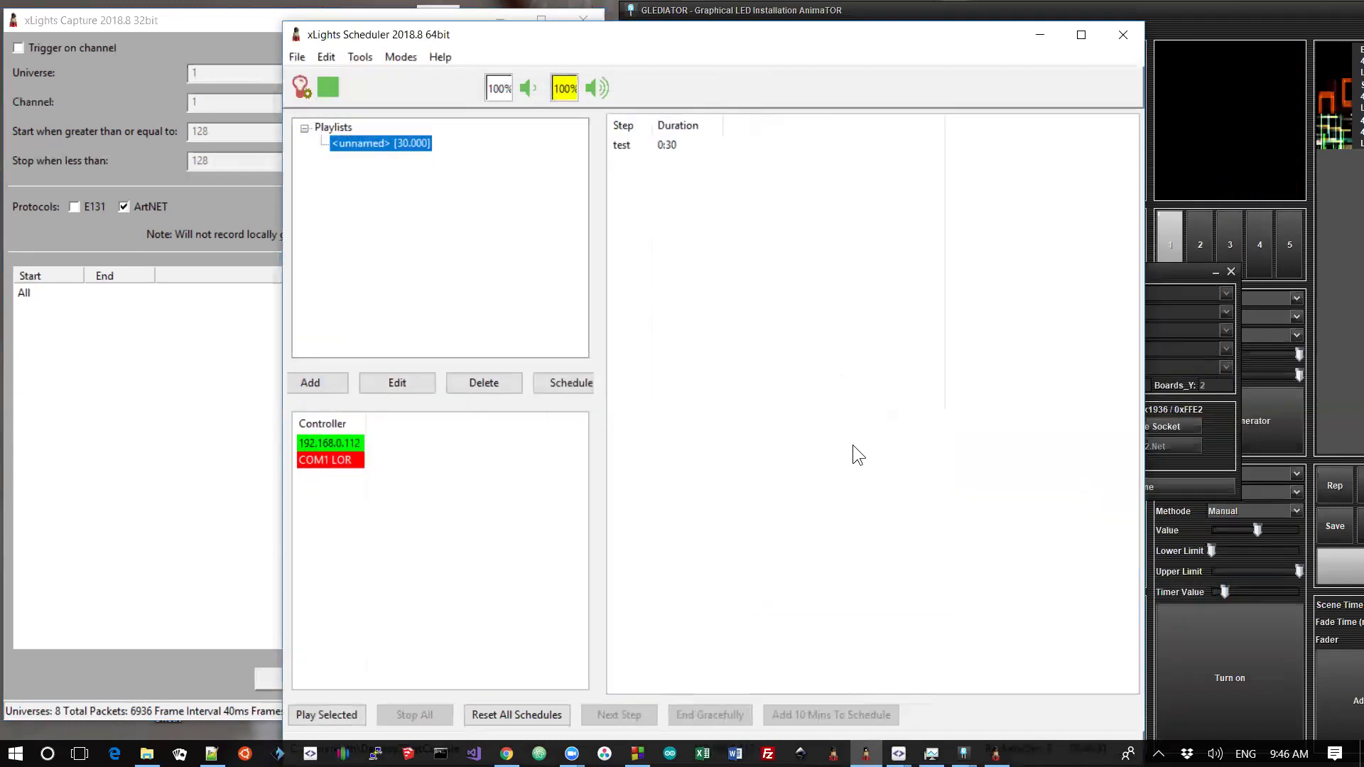
click(149, 446)
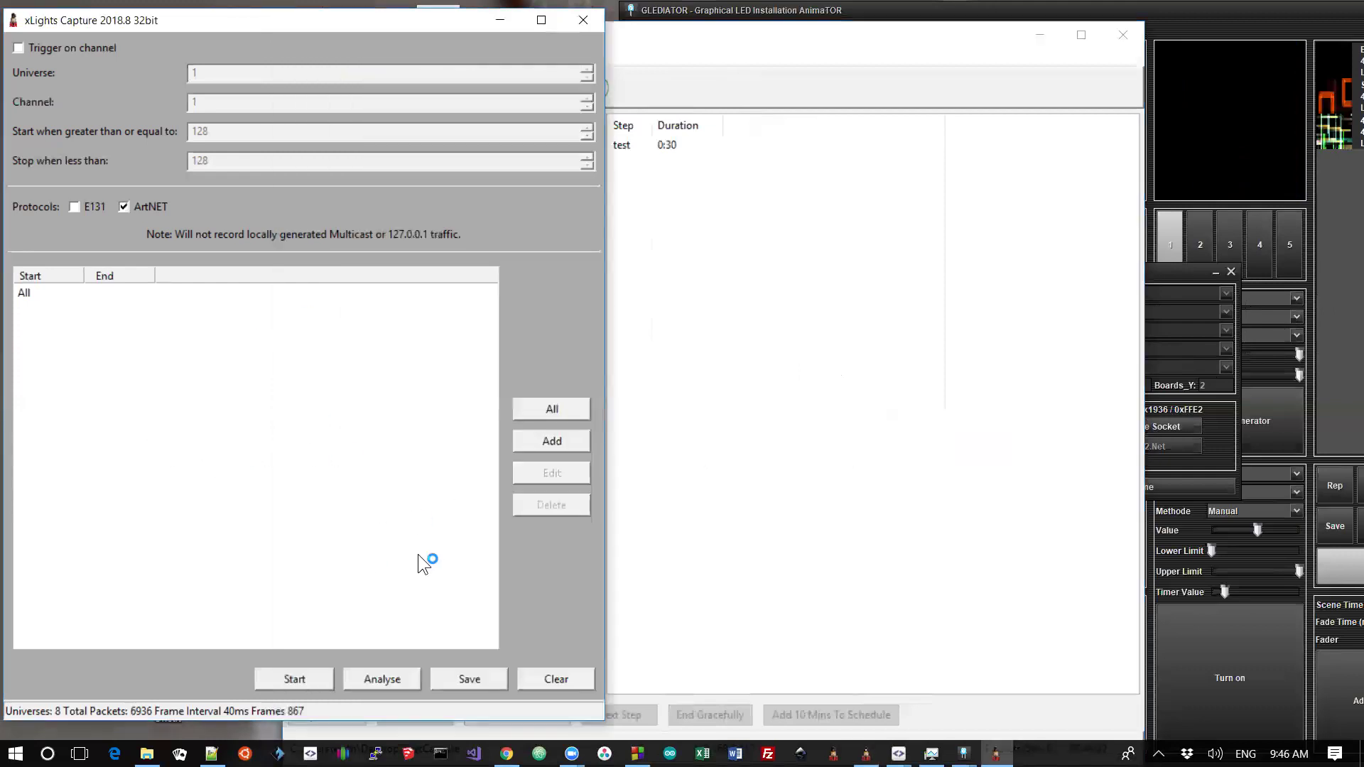
click(894, 448)
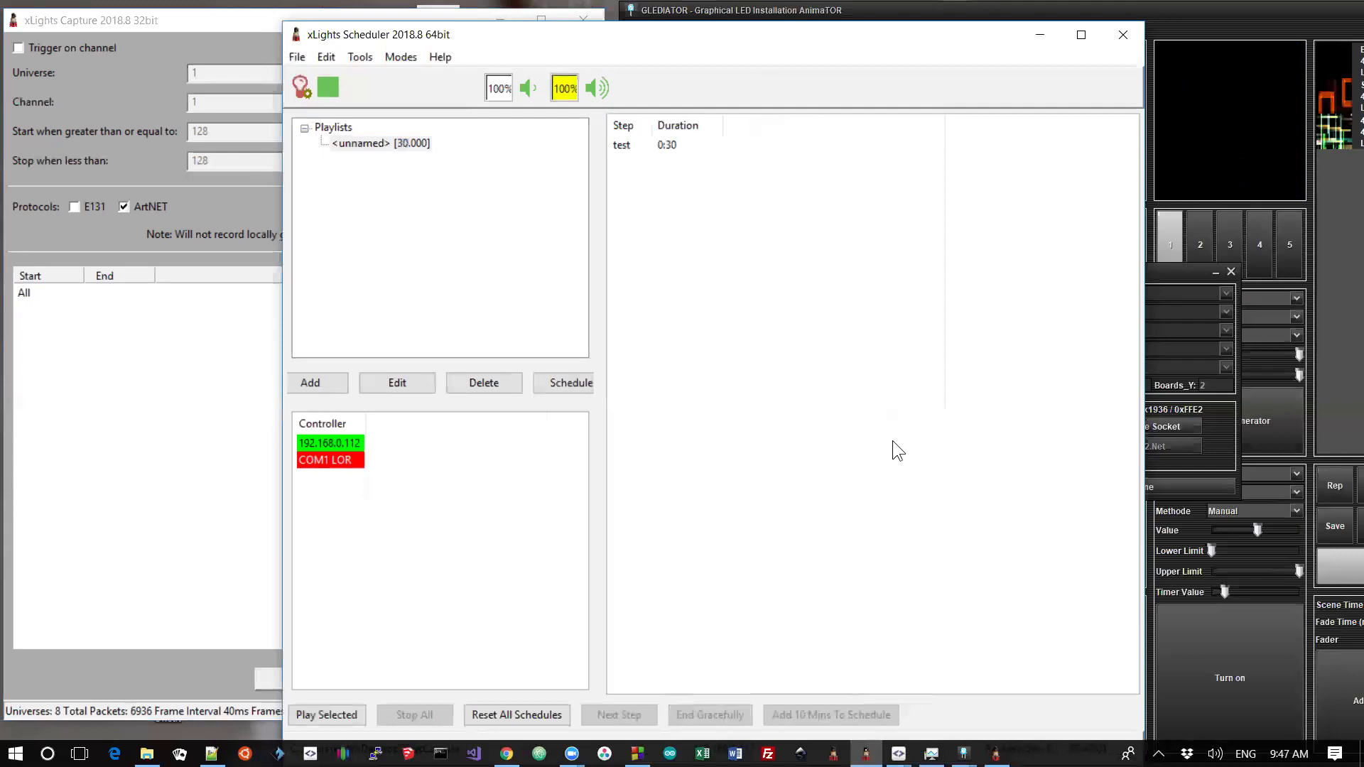